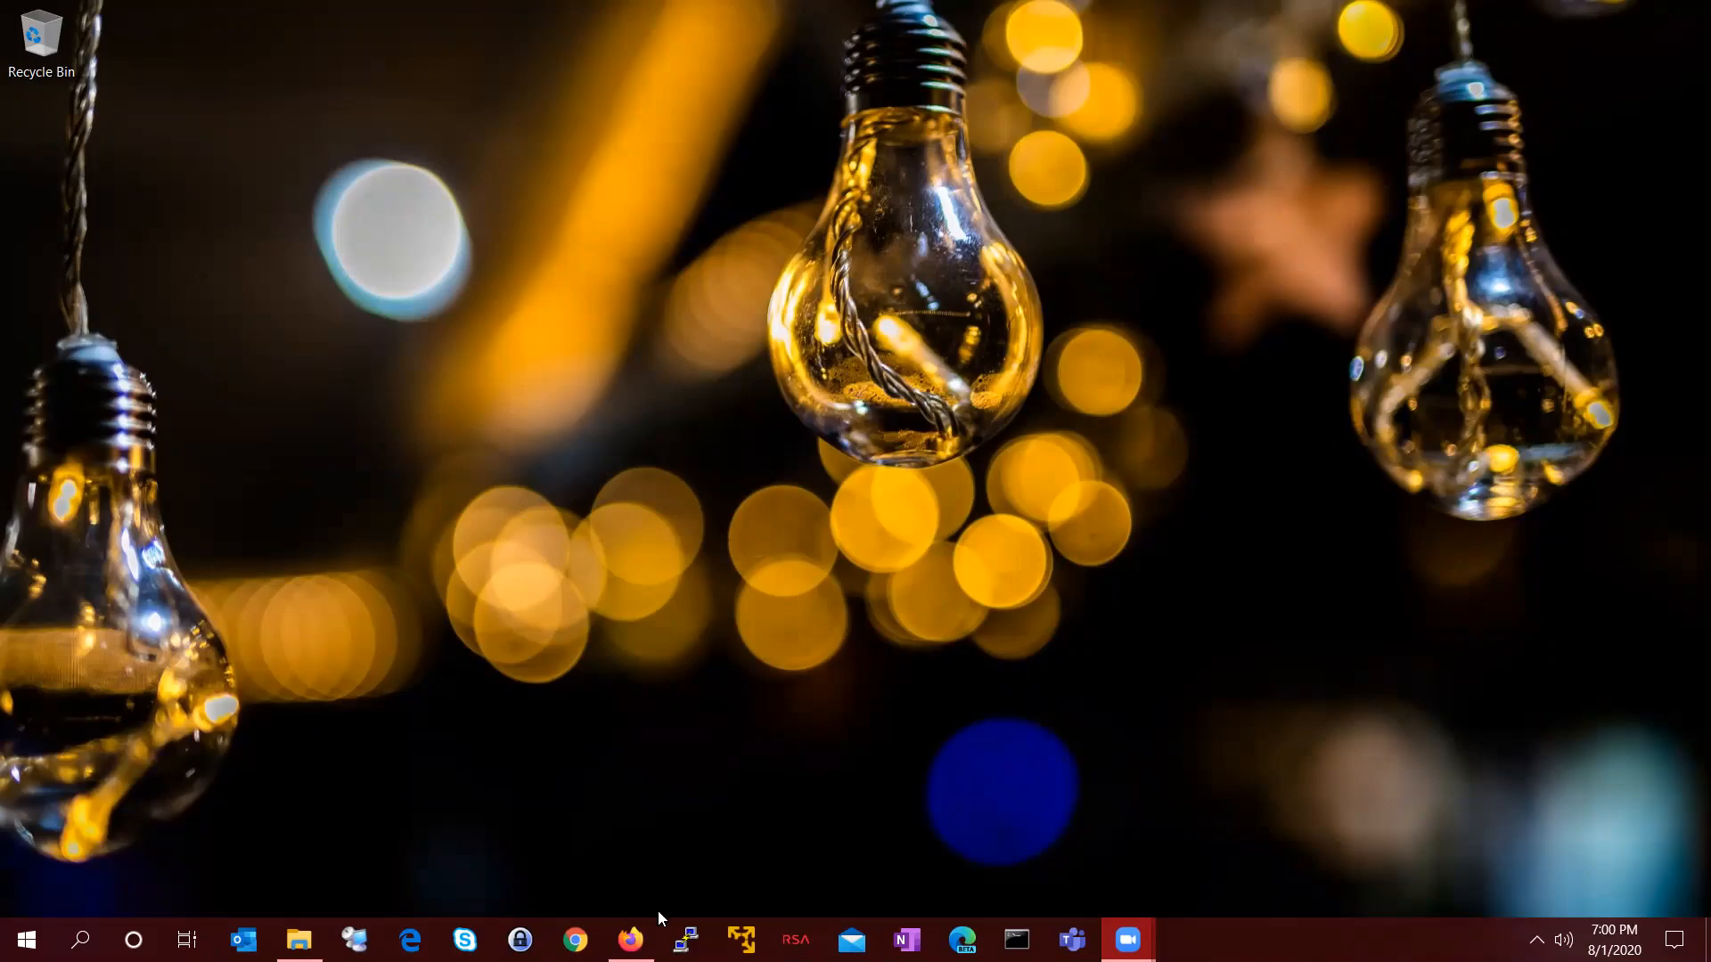
# Step: Open Firefox and search Google for 'bitnami'
pyautogui.click(630, 939)
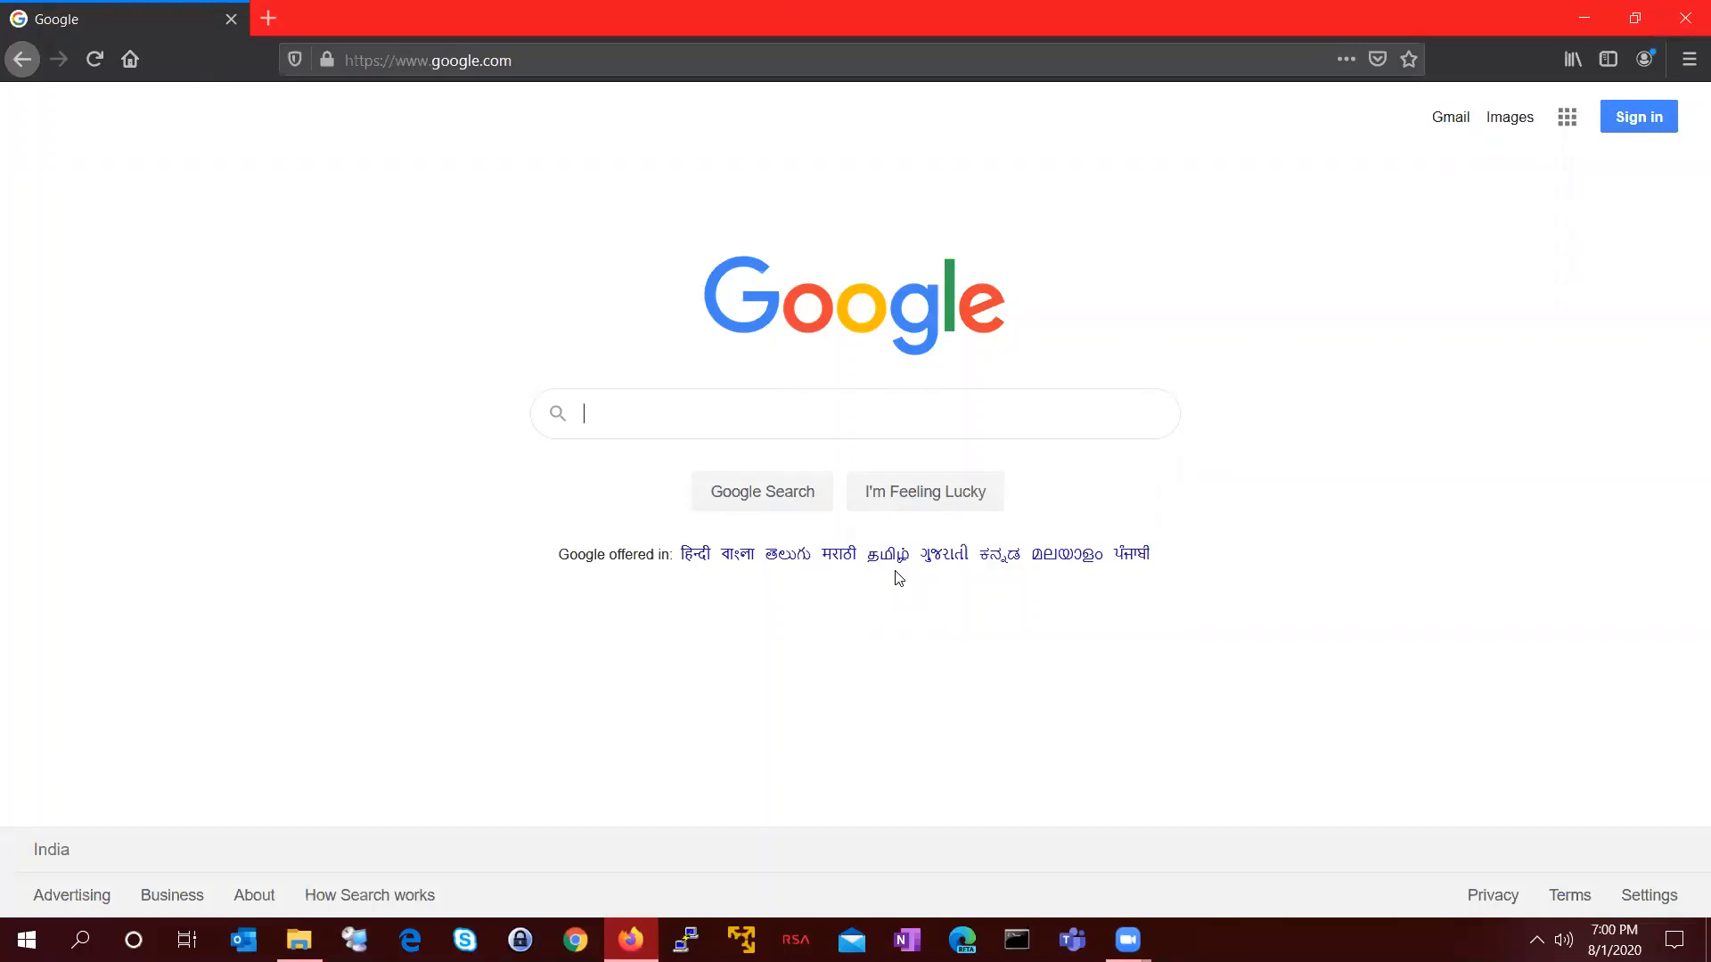
pyautogui.write('bitam')
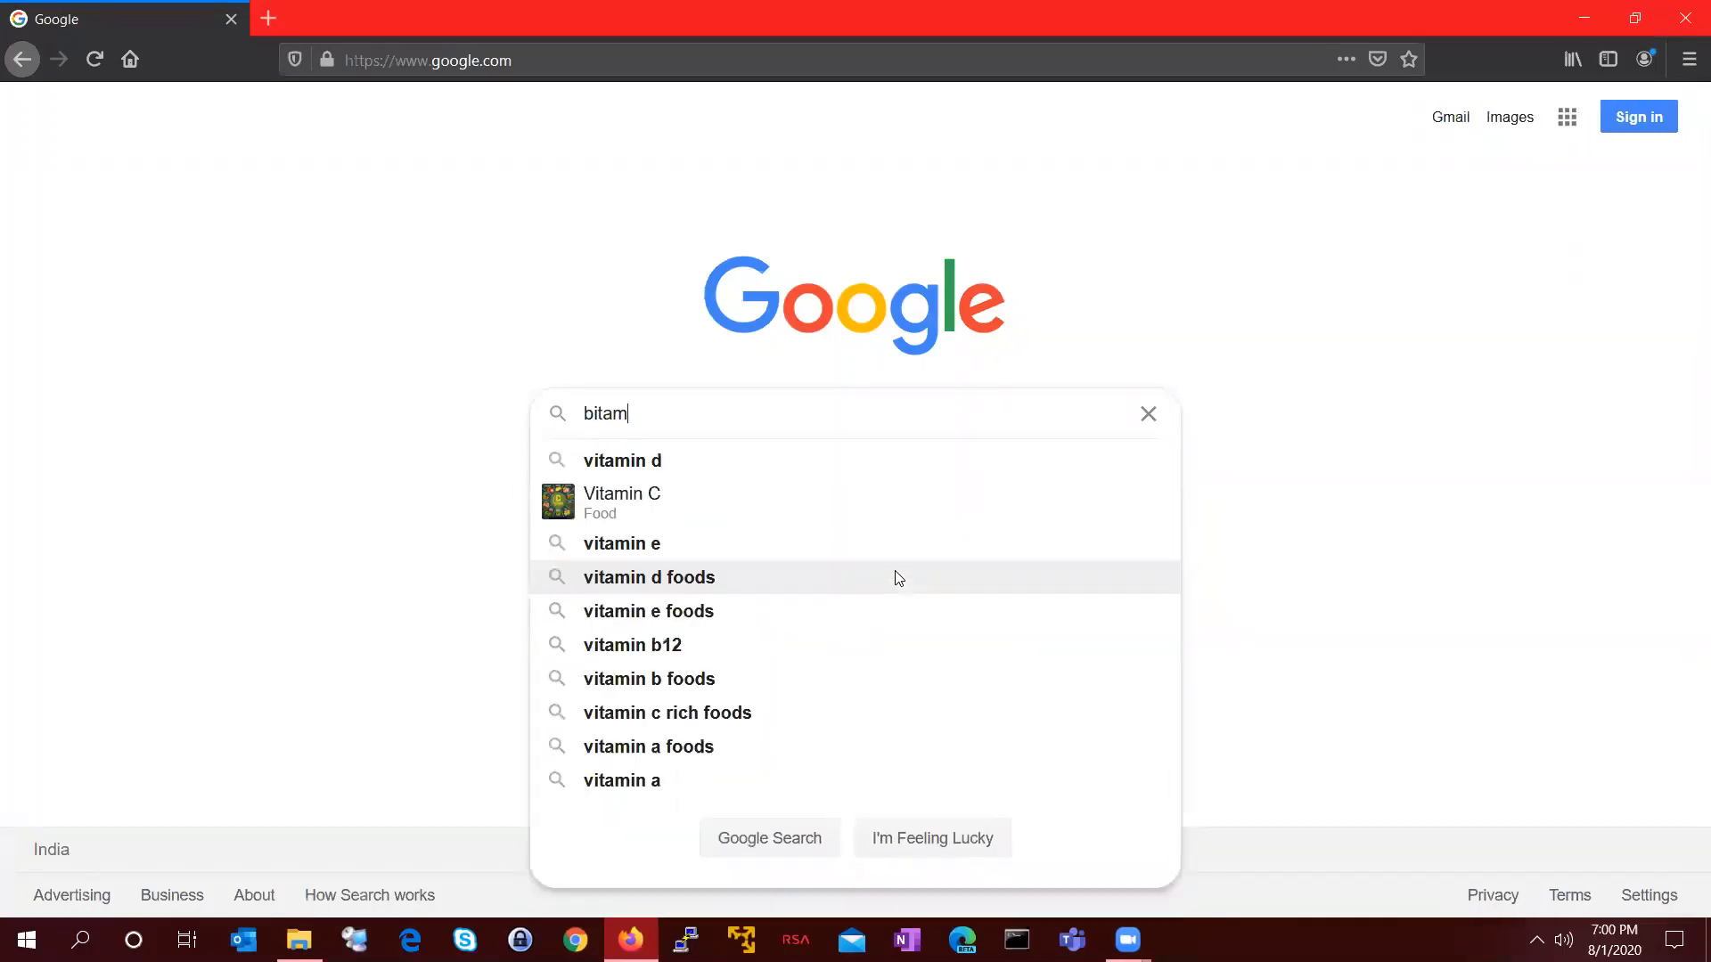
pyautogui.press('BackSpace')
pyautogui.press('BackSpace')
pyautogui.press('BackSpace')
pyautogui.write('tnami')
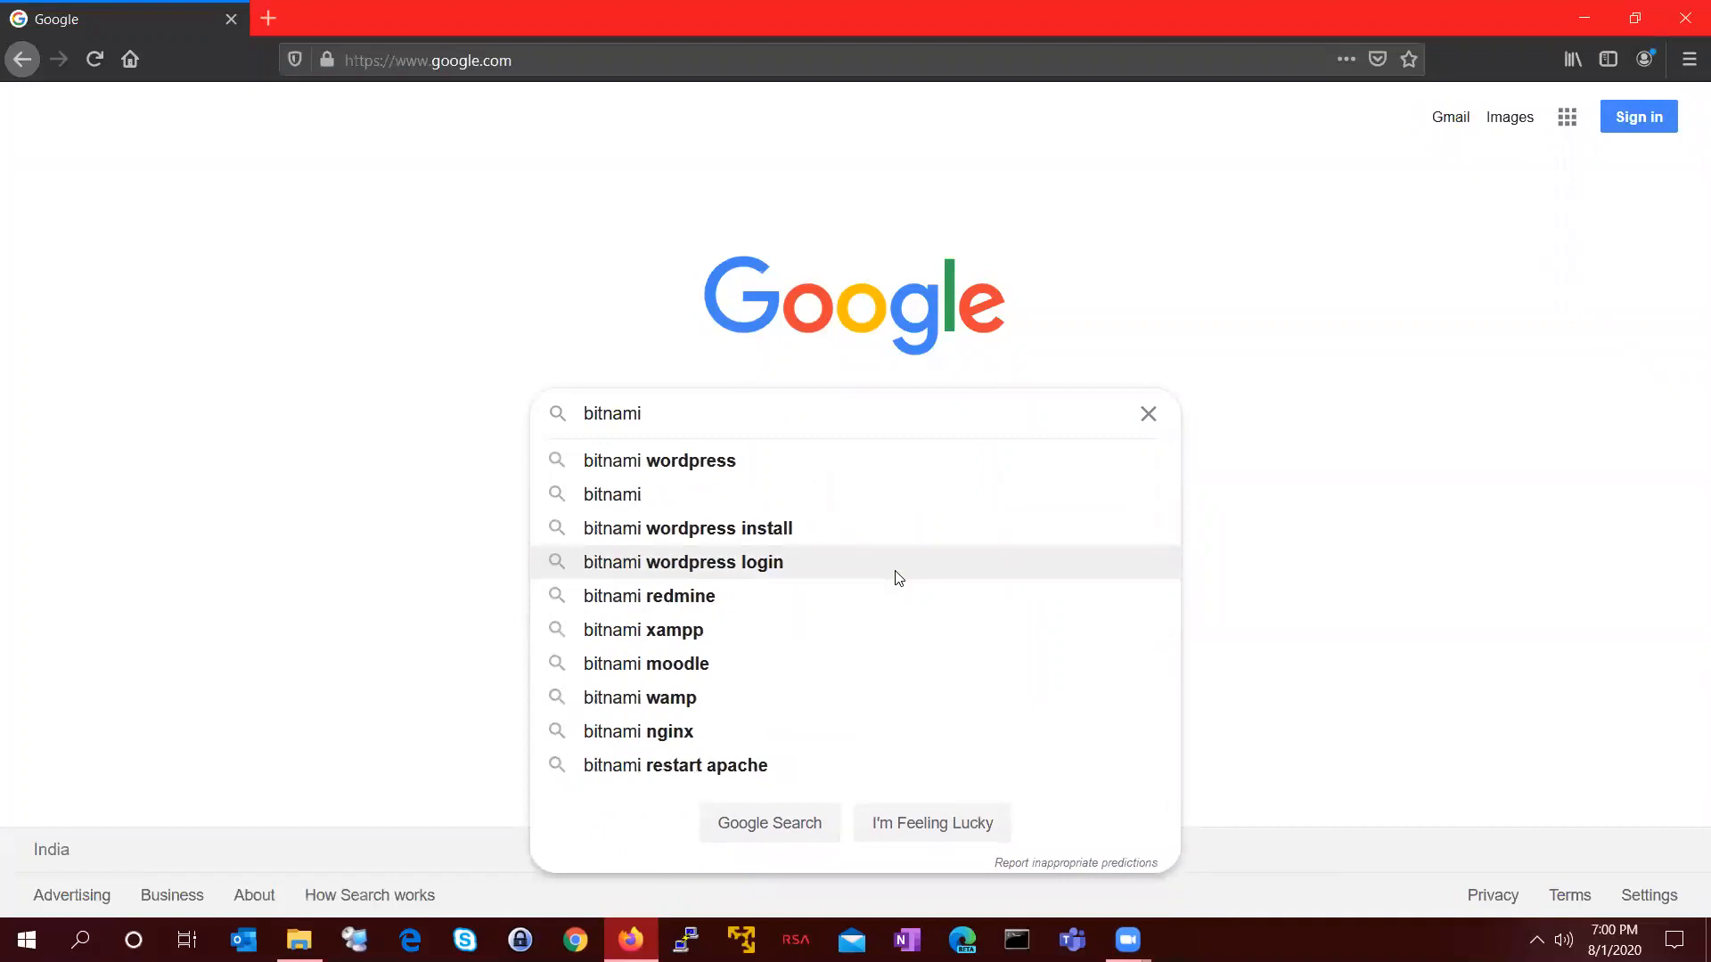
pyautogui.press('Return')
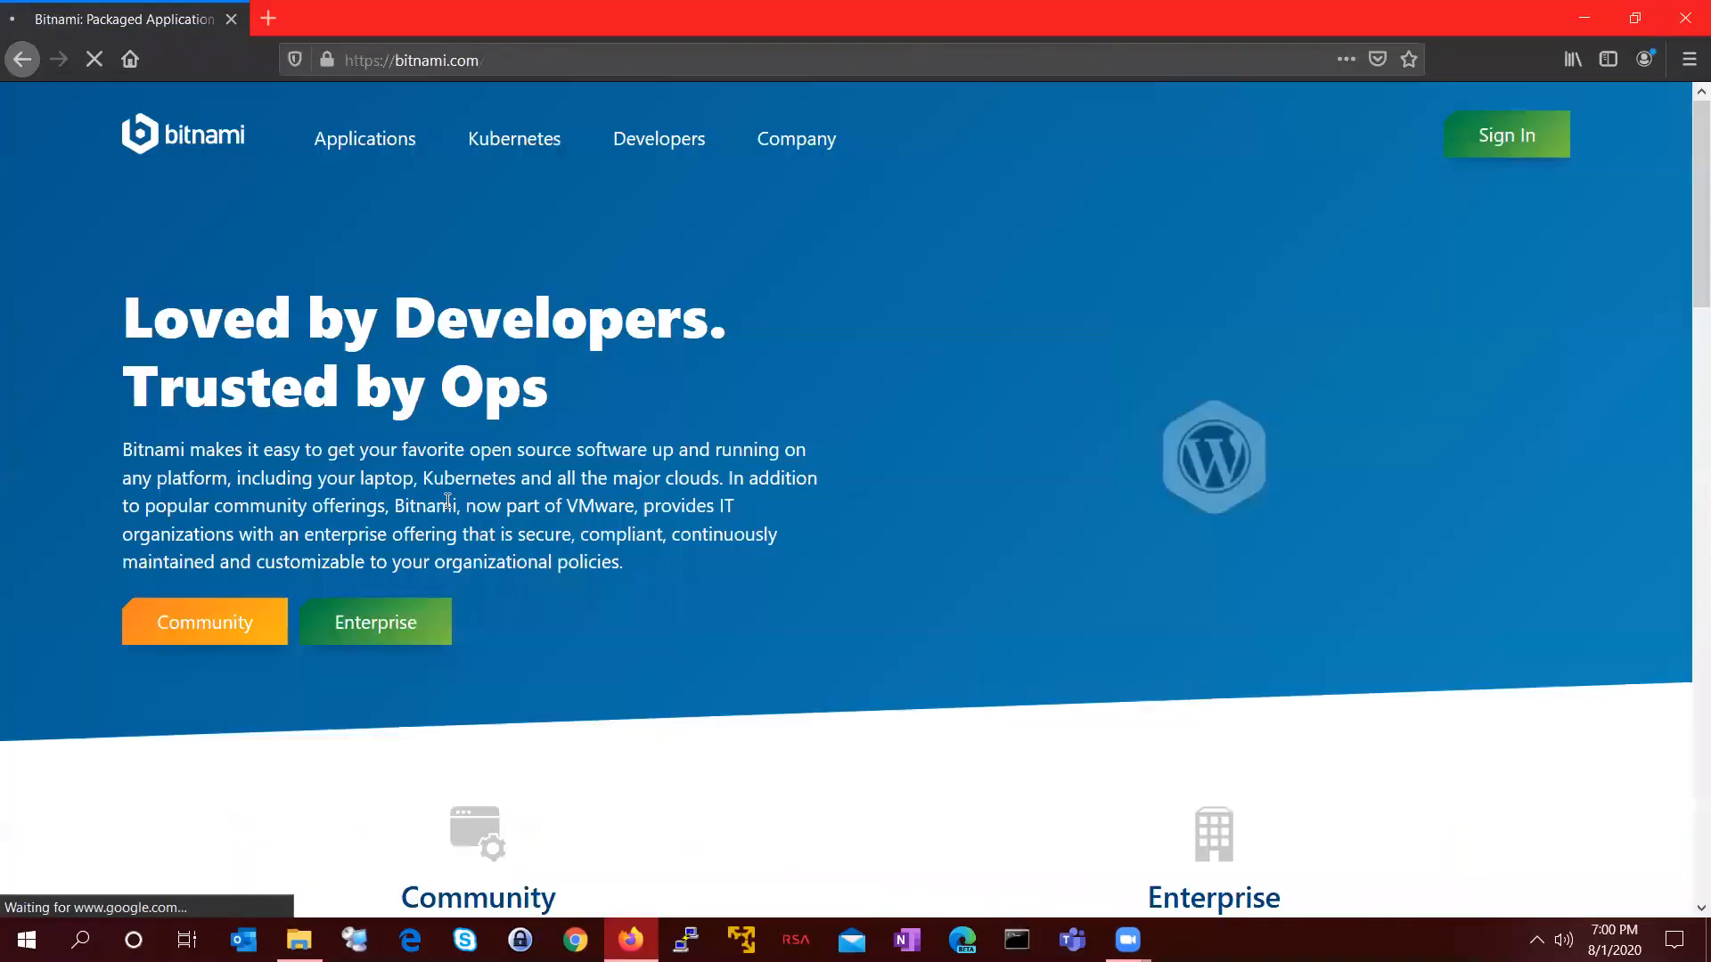
# Step: Refine the search to 'bitnami wordpress' using the suggestion
pyautogui.click(22, 60)
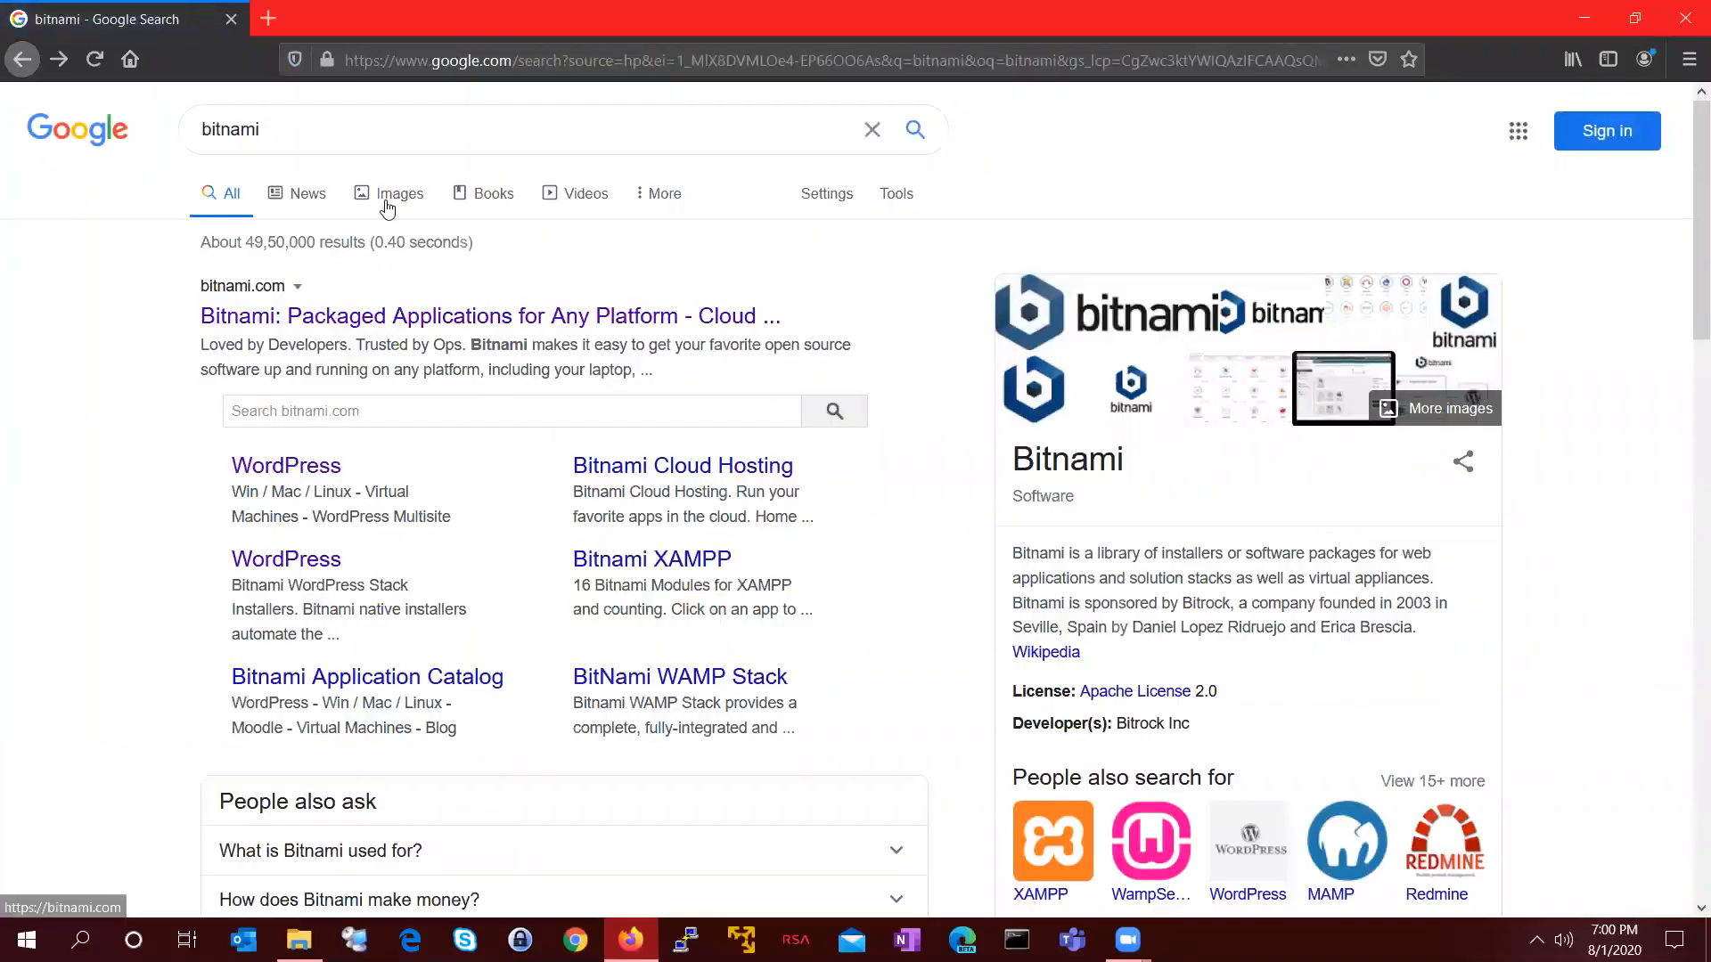
pyautogui.click(444, 131)
pyautogui.press('Down')
pyautogui.press('Down')
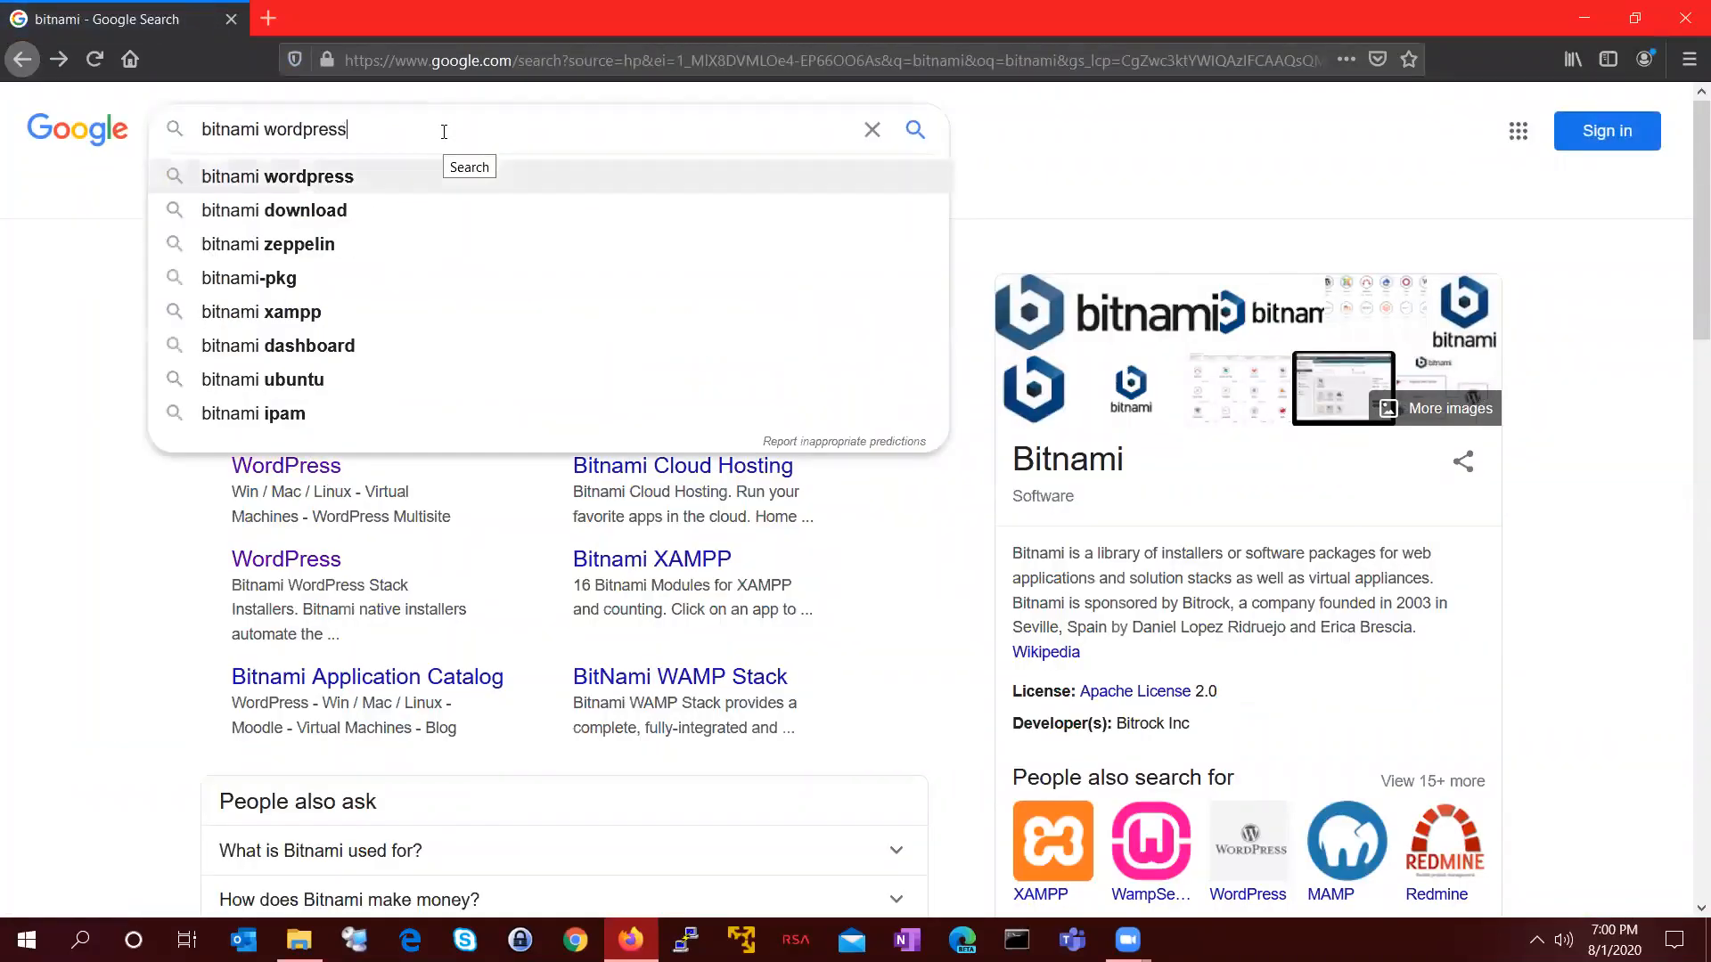
pyautogui.press('Return')
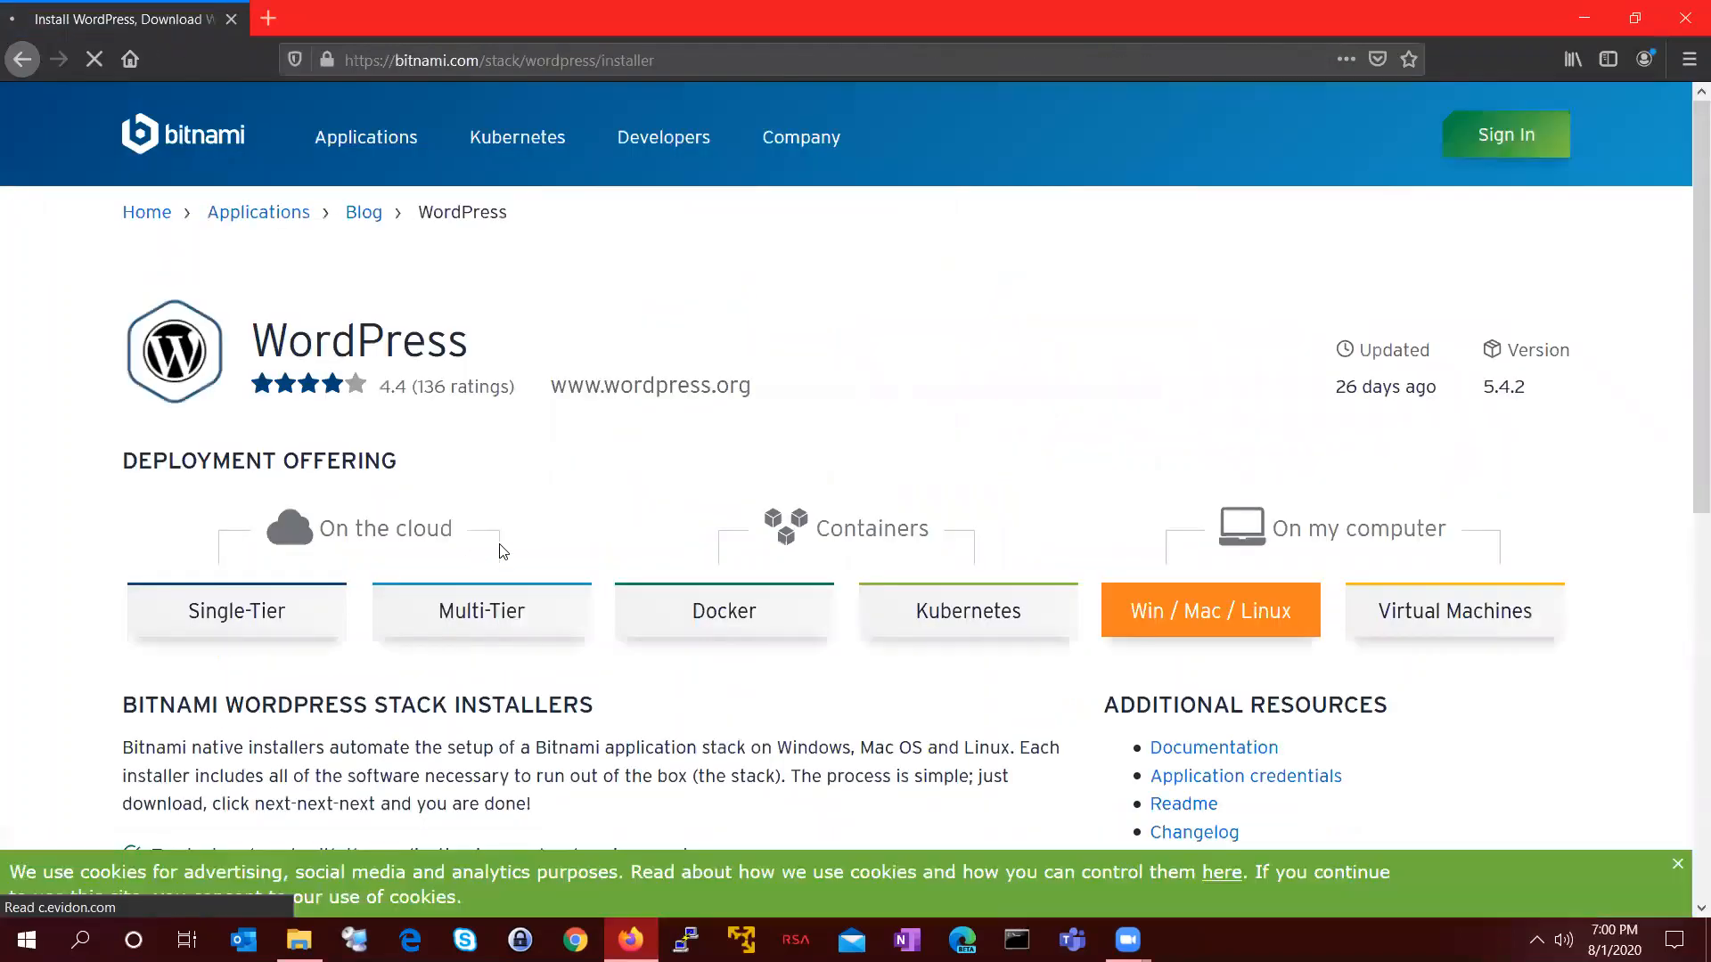
# Step: Save the WordPress Windows 64-bit installer without signing in, then open the Downloads folder
pyautogui.scroll(-7, 950, 705)
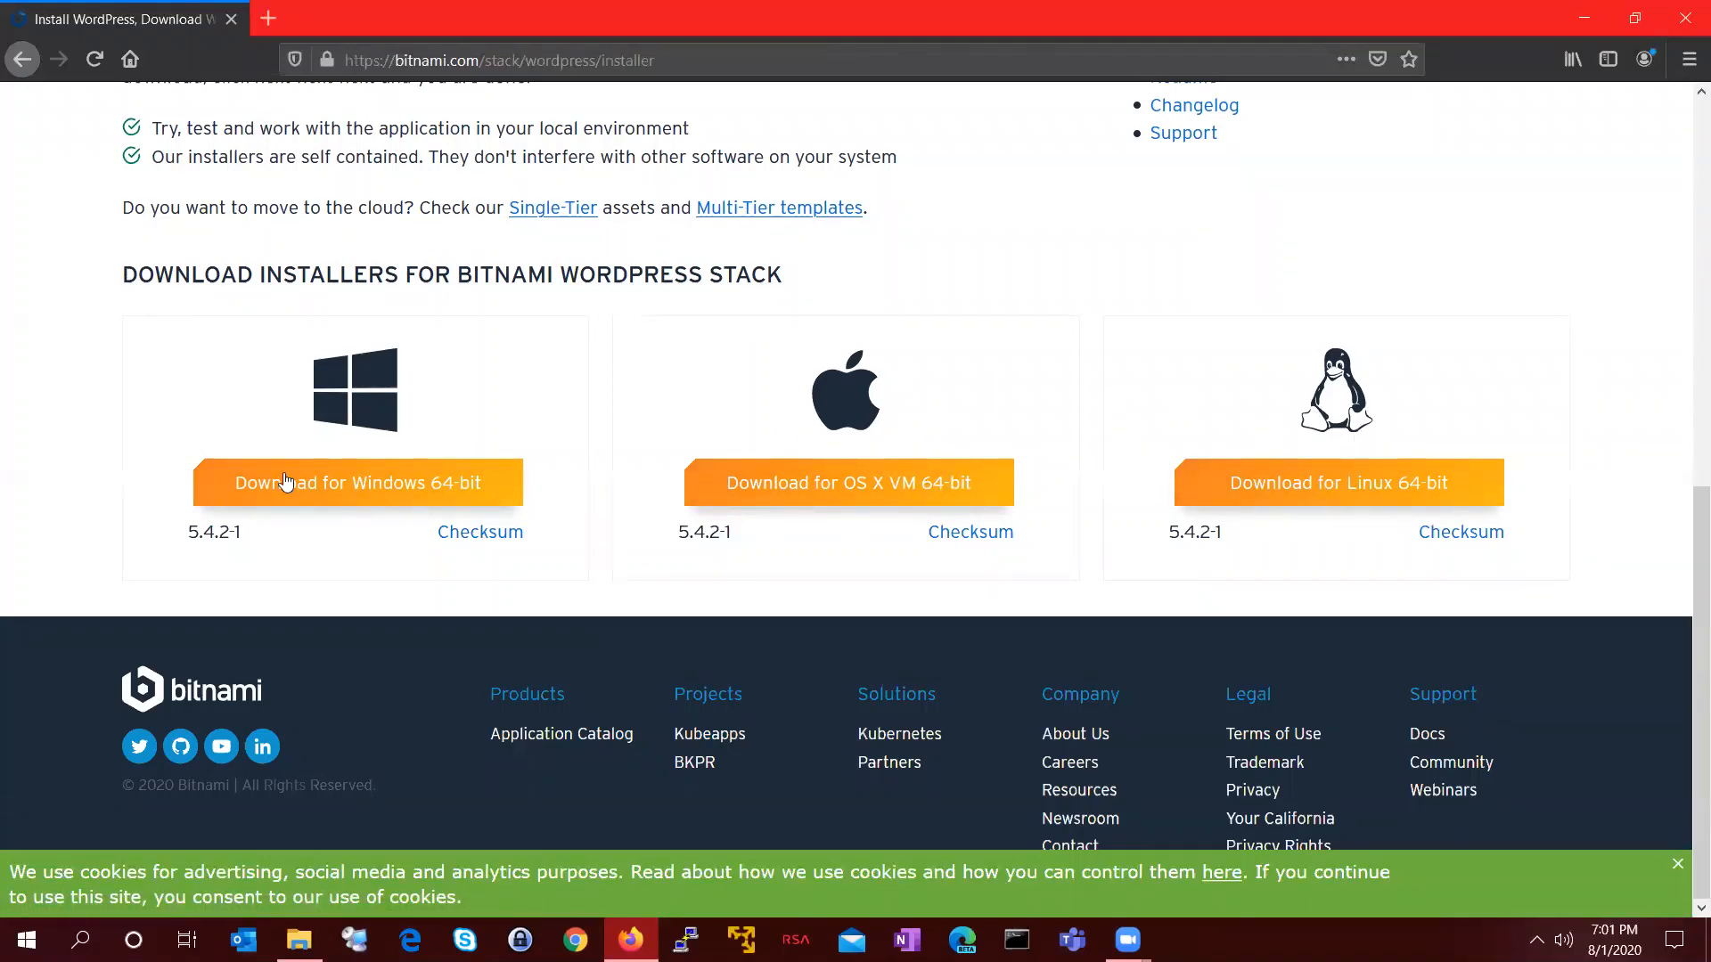
pyautogui.click(333, 483)
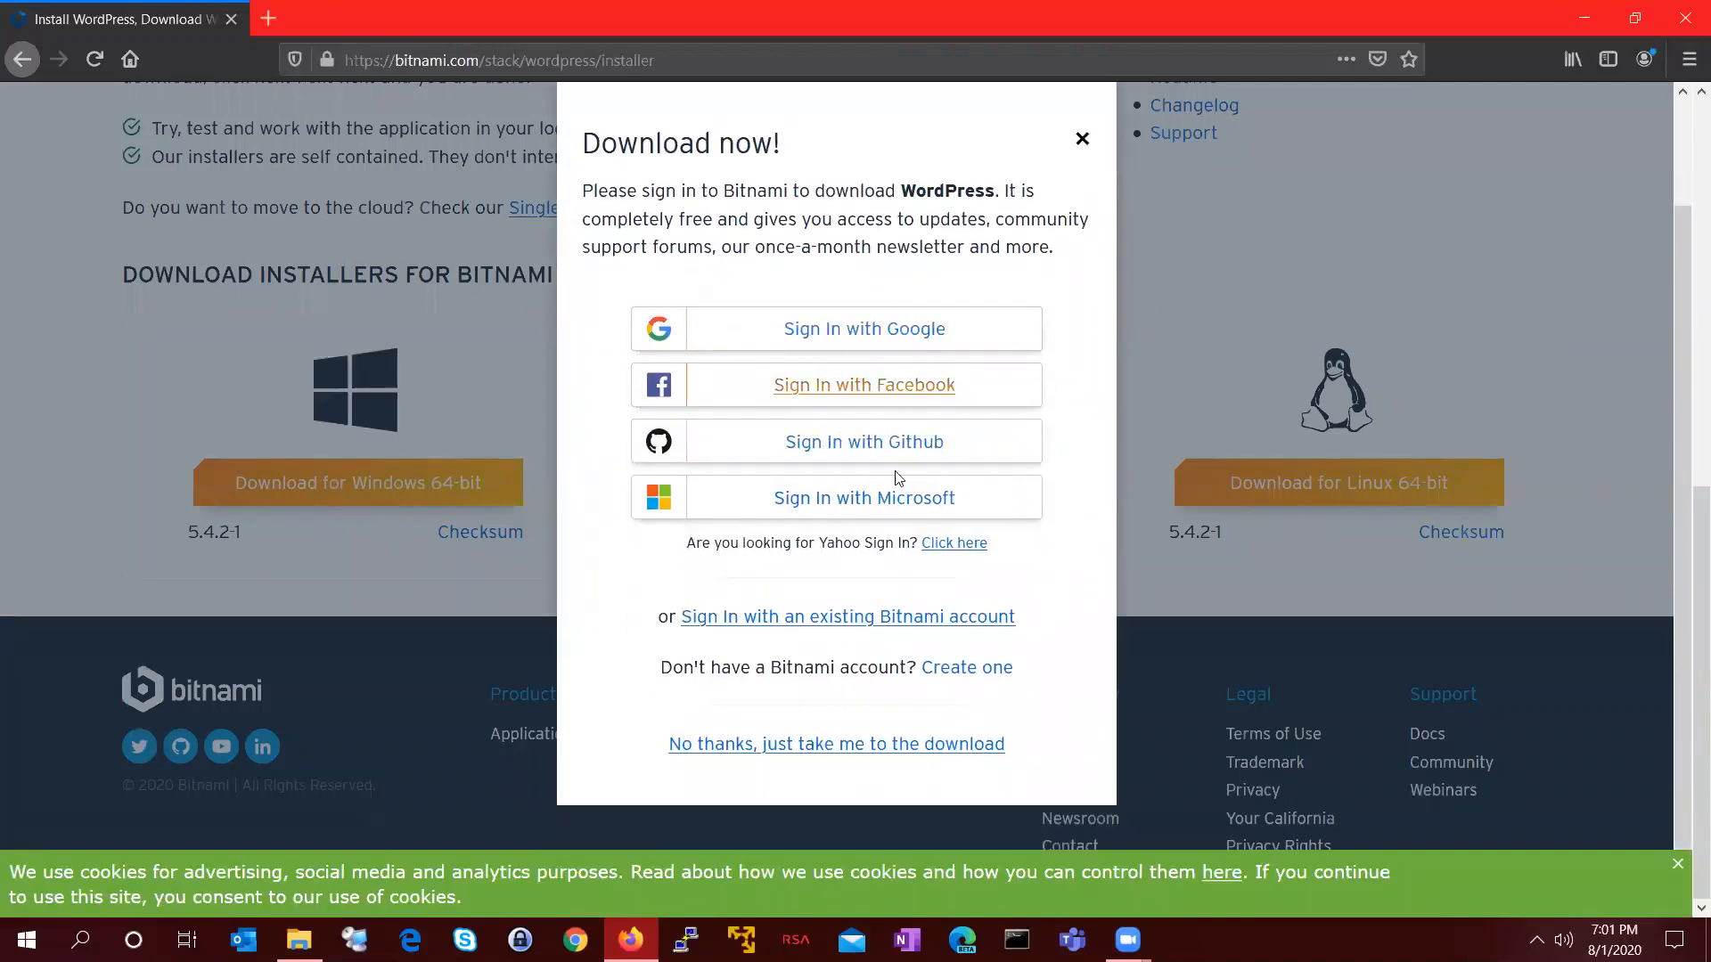
pyautogui.click(798, 745)
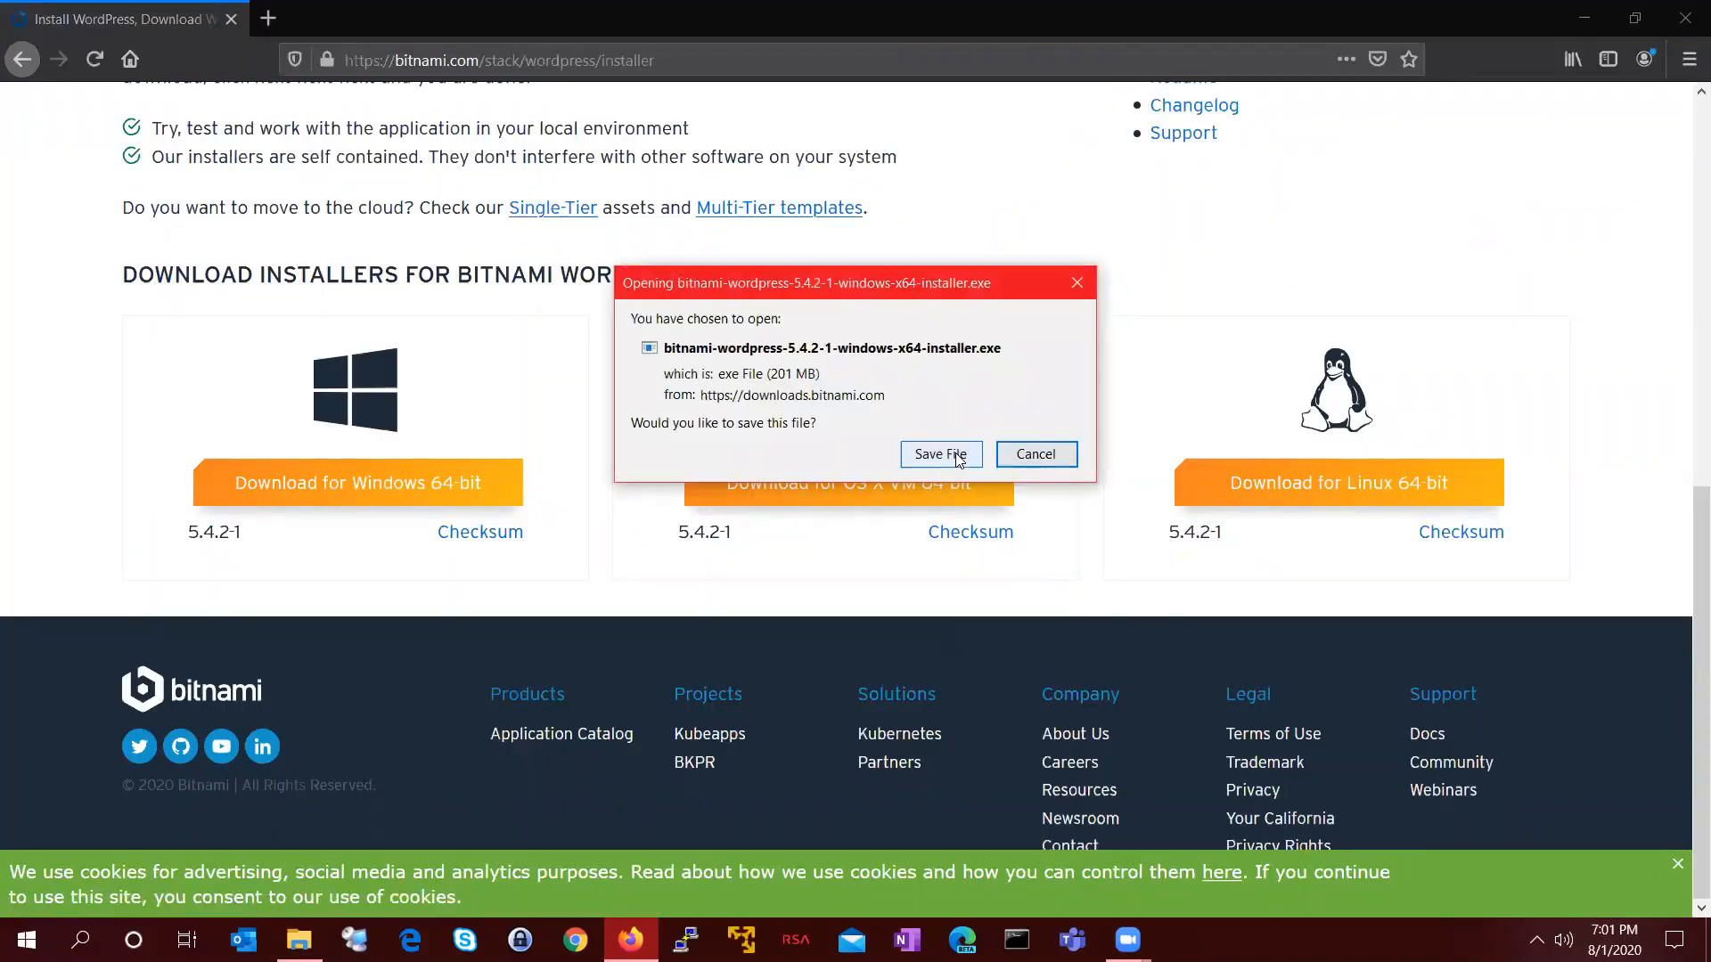
pyautogui.click(946, 455)
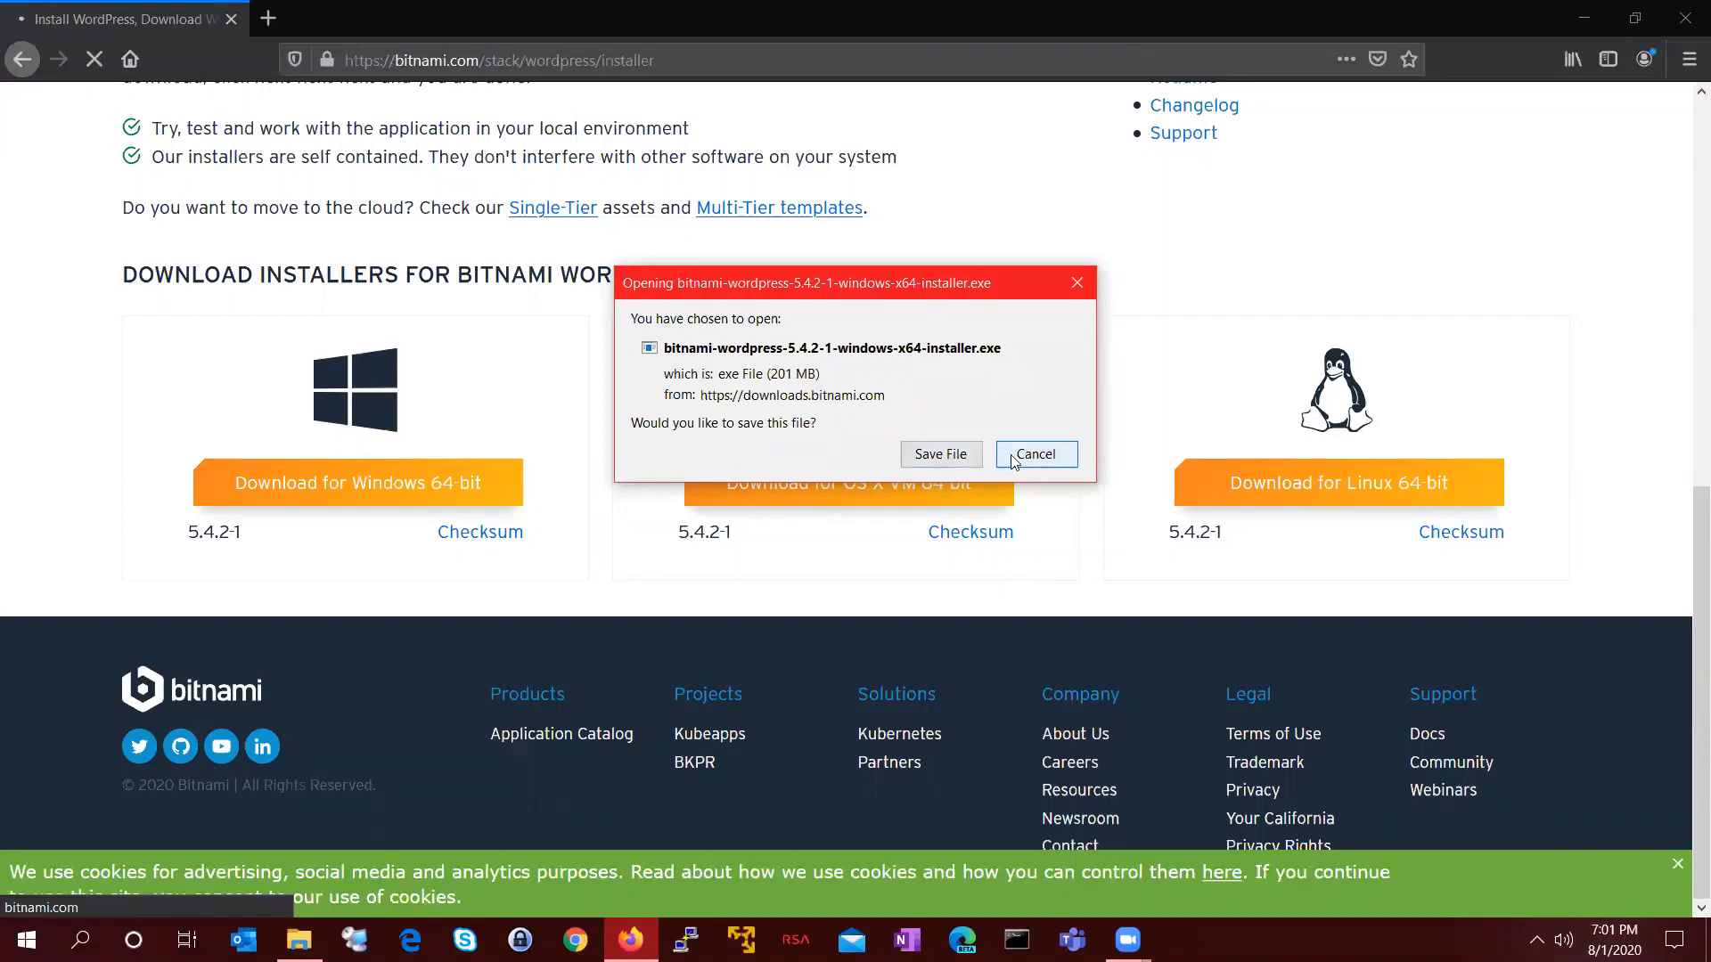
pyautogui.click(1585, 14)
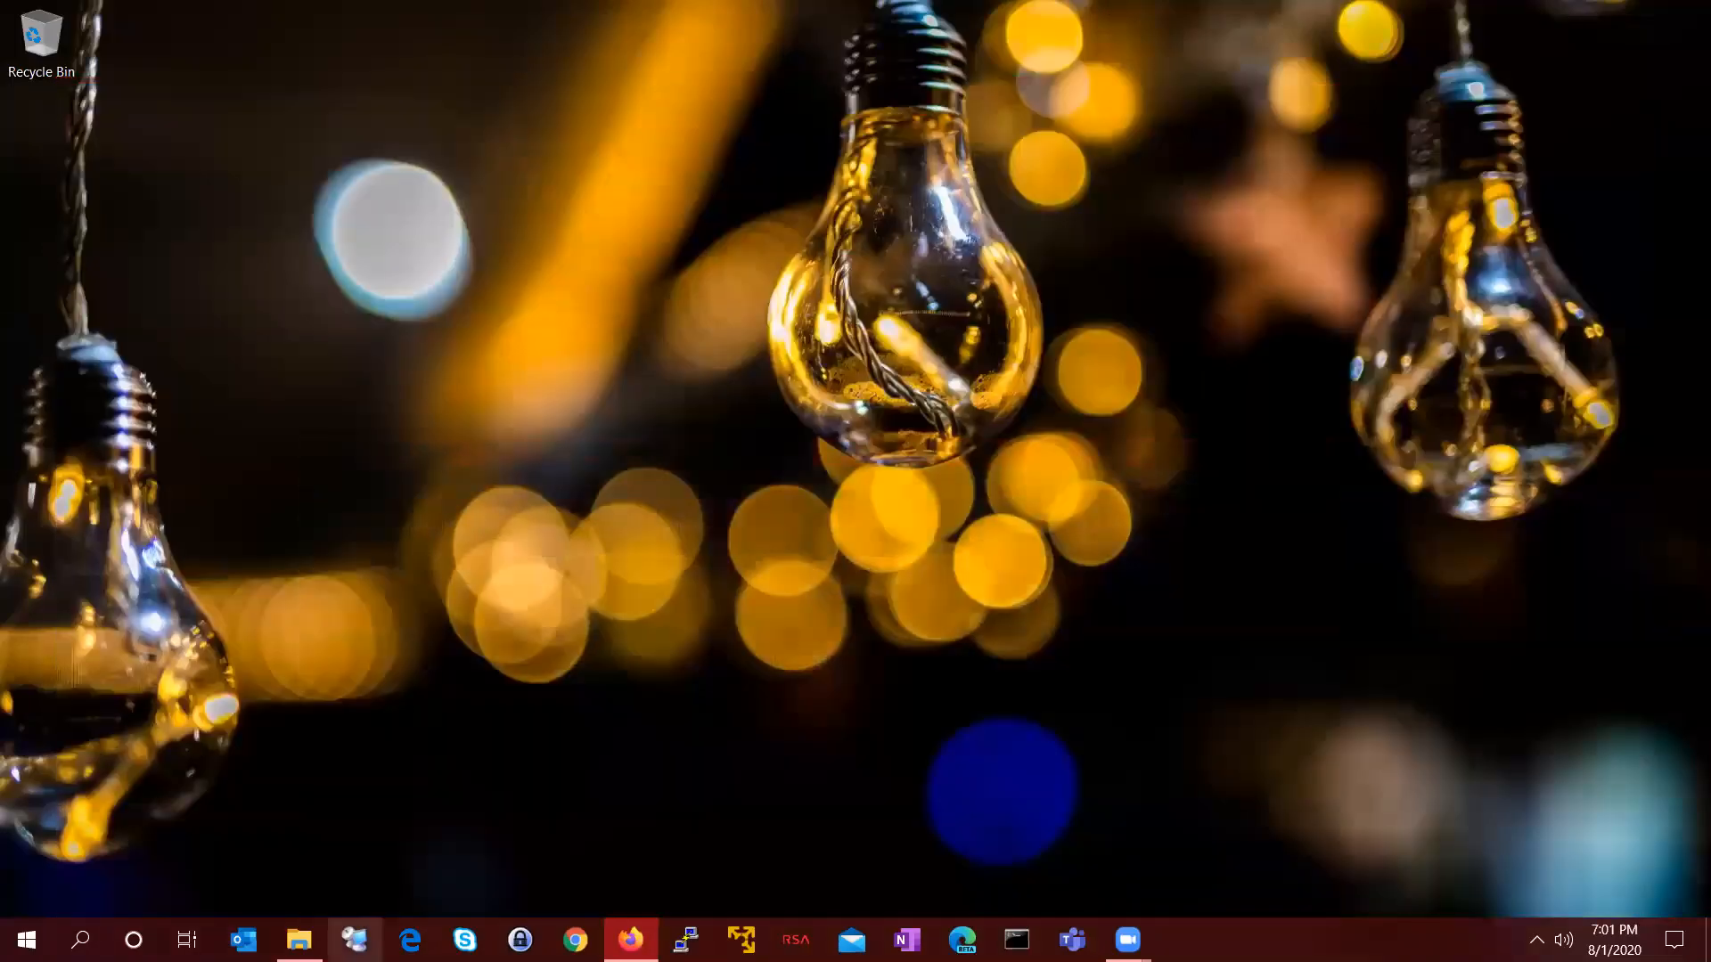
pyautogui.click(299, 939)
# Step: Run bitnami-wordpress-5.4.2-1-windows-x64 as administrator and minimize the Downloads window
pyautogui.click(607, 287)
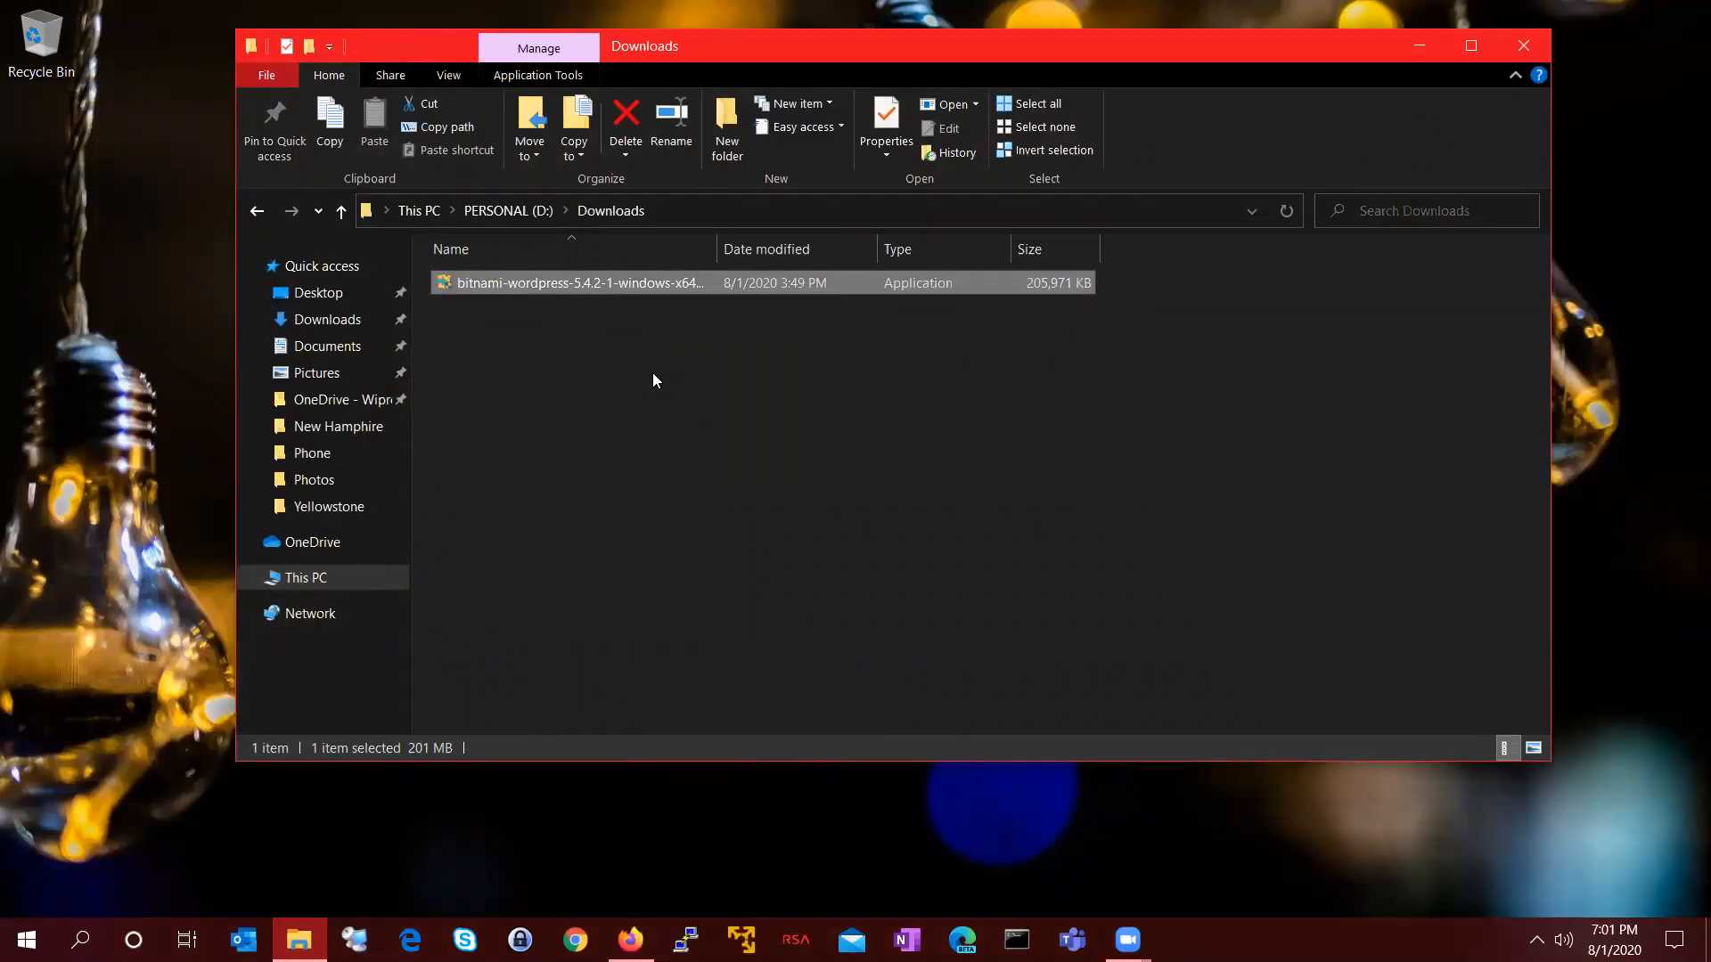
pyautogui.rightClick(697, 288)
pyautogui.click(756, 332)
pyautogui.click(1430, 49)
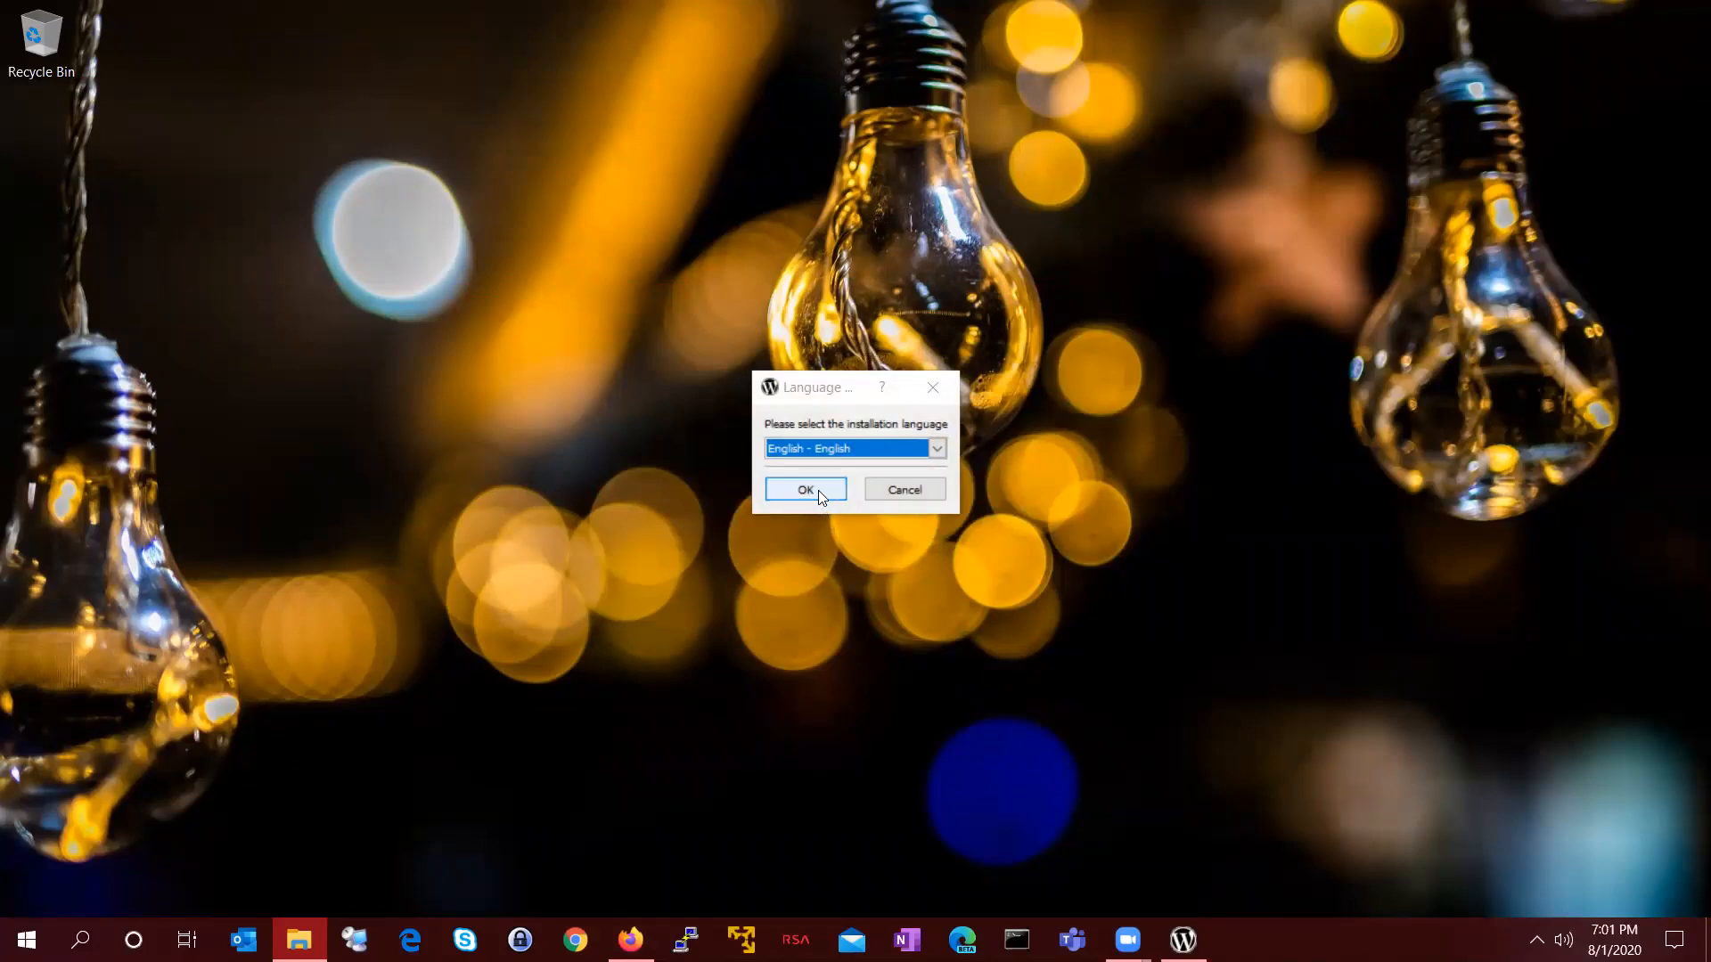
# Step: Accept English as the language and keep both WordPress and PhpMyAdmin components
pyautogui.click(821, 392)
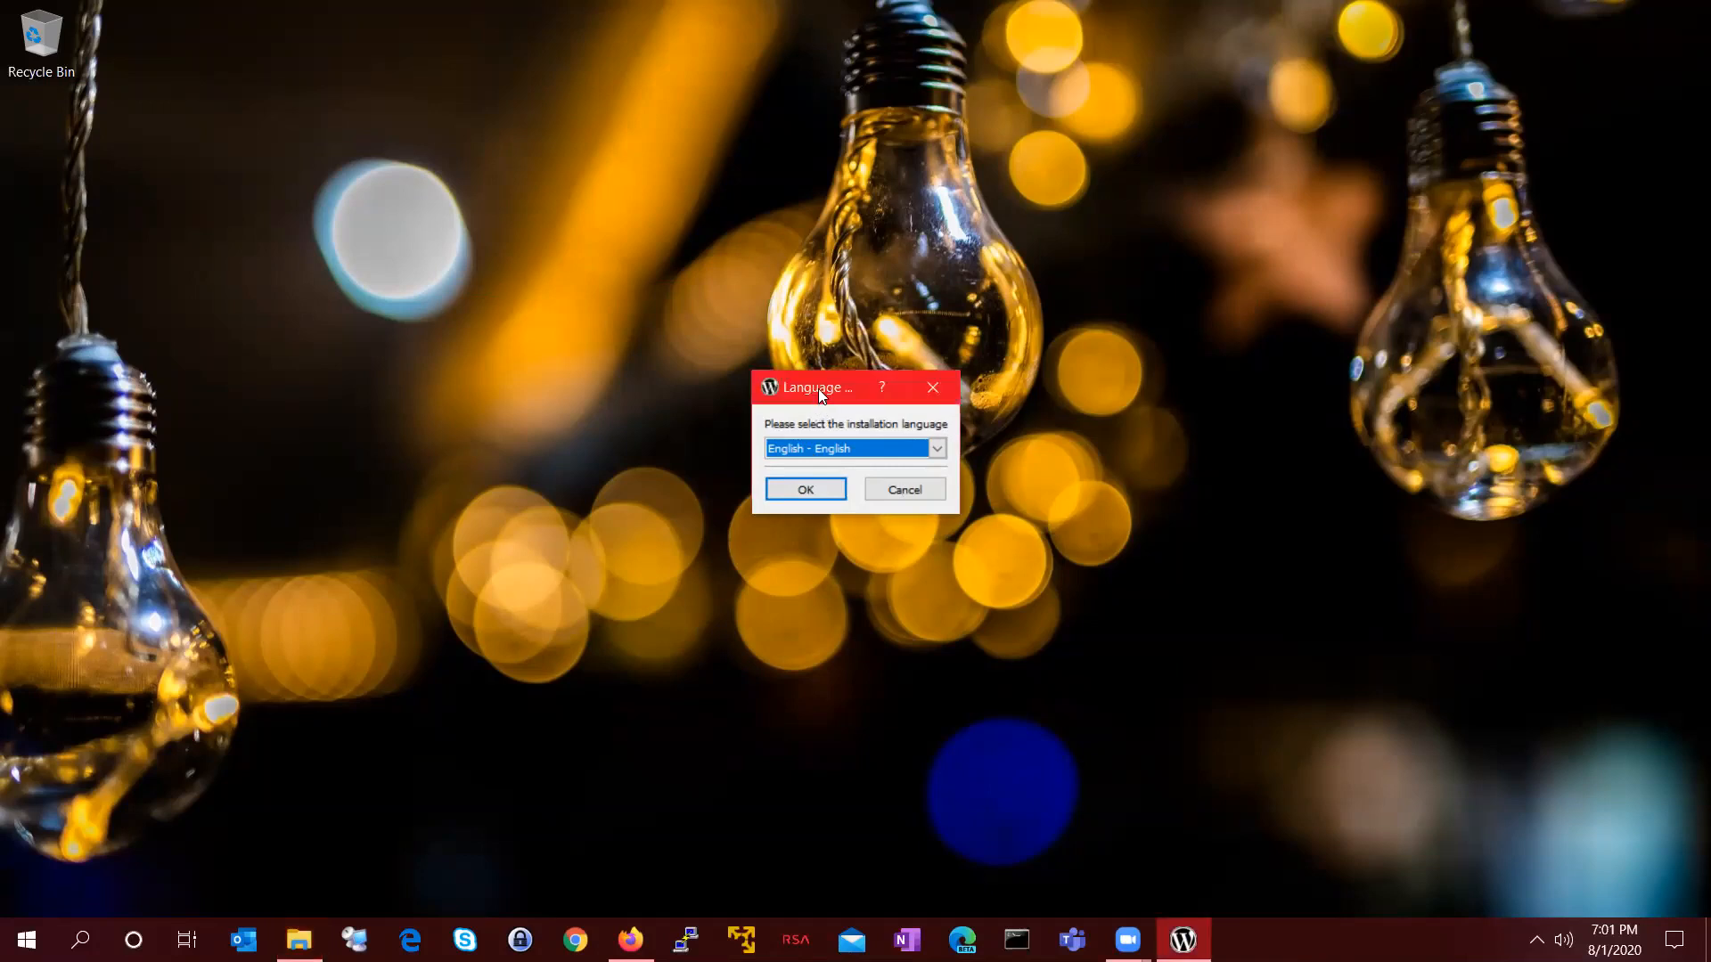
pyautogui.click(811, 495)
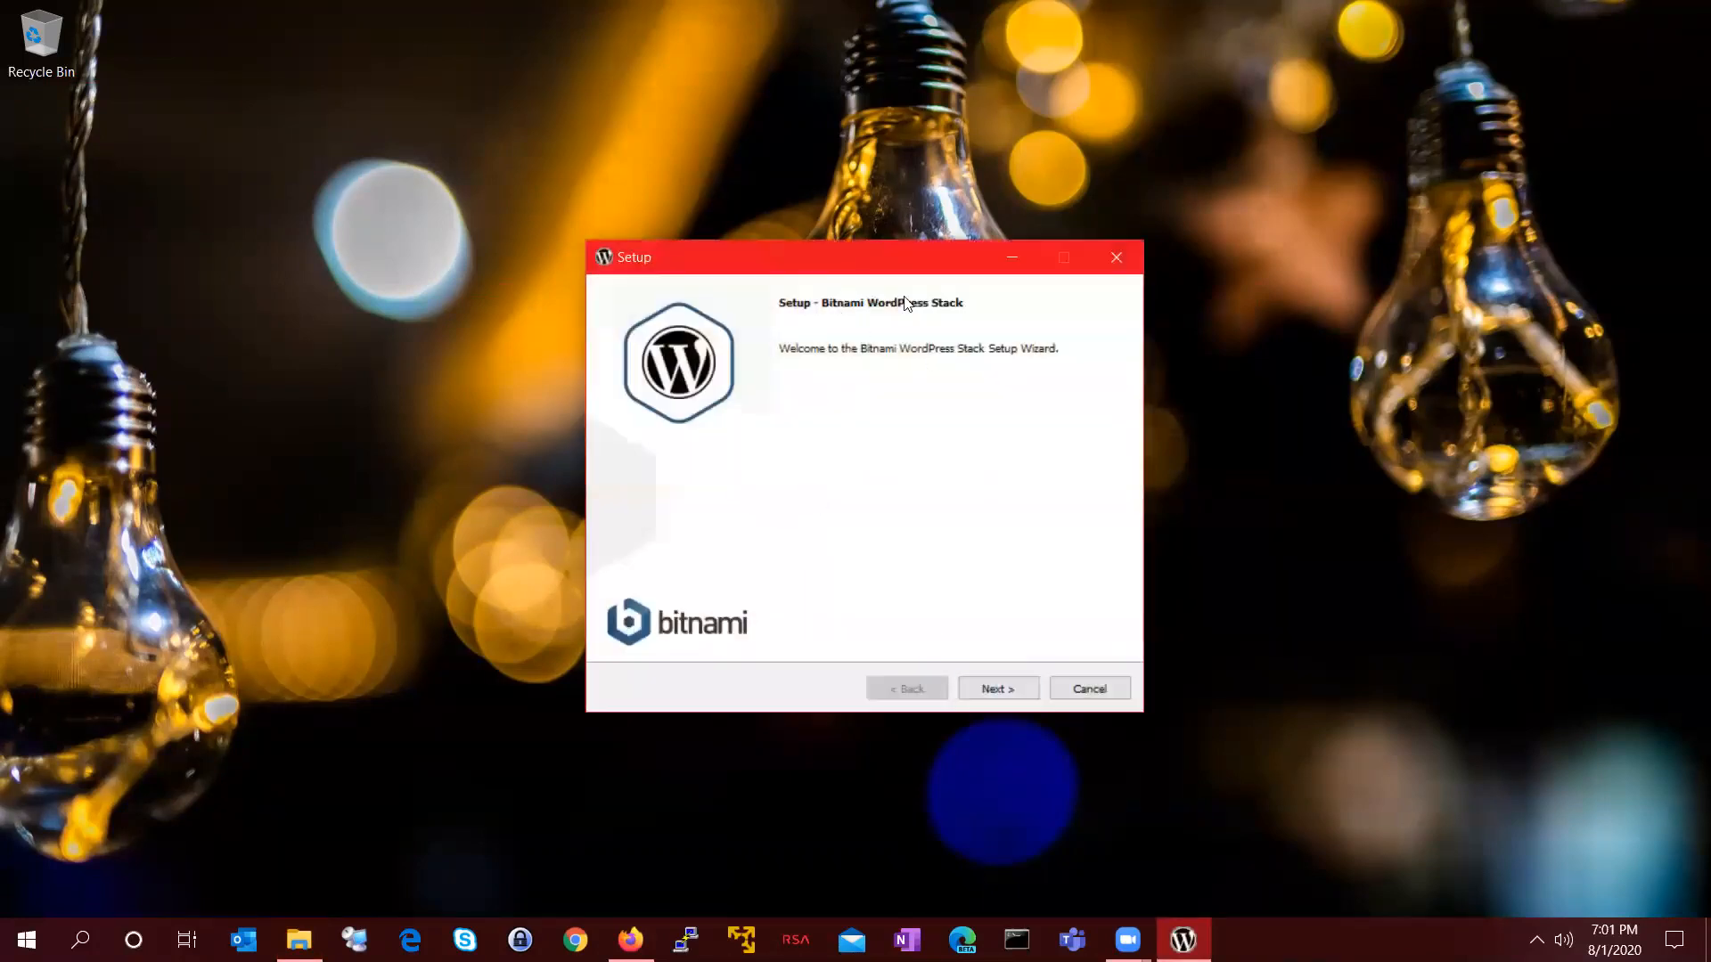
pyautogui.click(1000, 687)
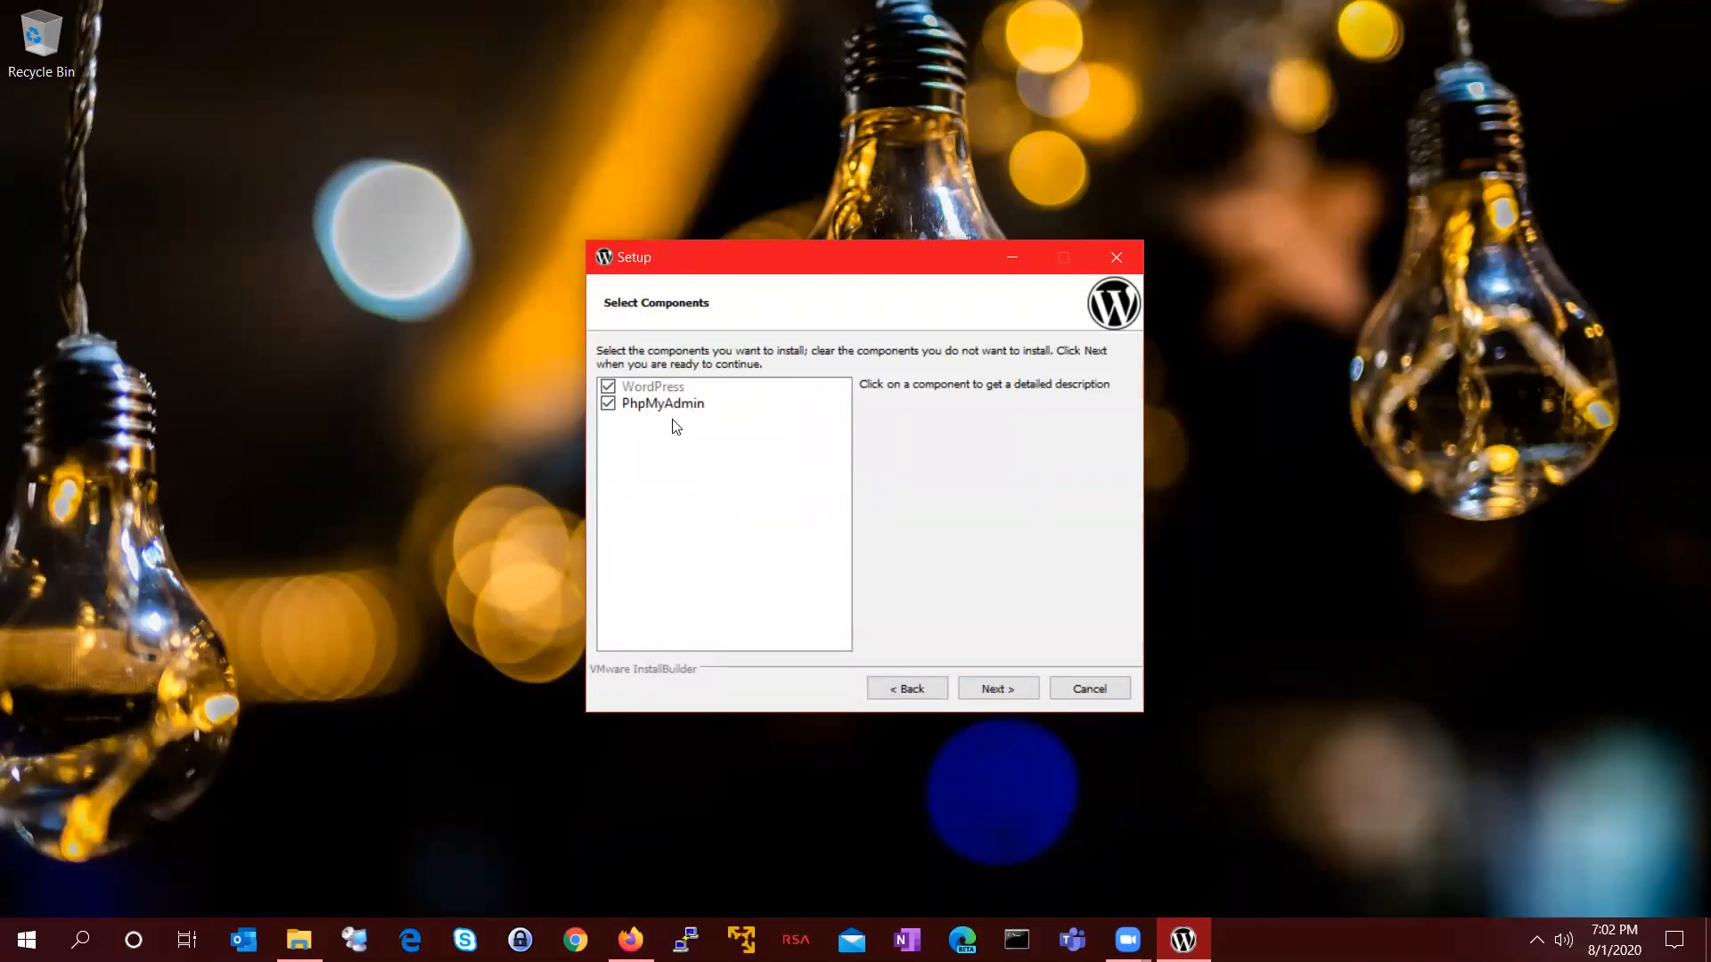
pyautogui.click(992, 690)
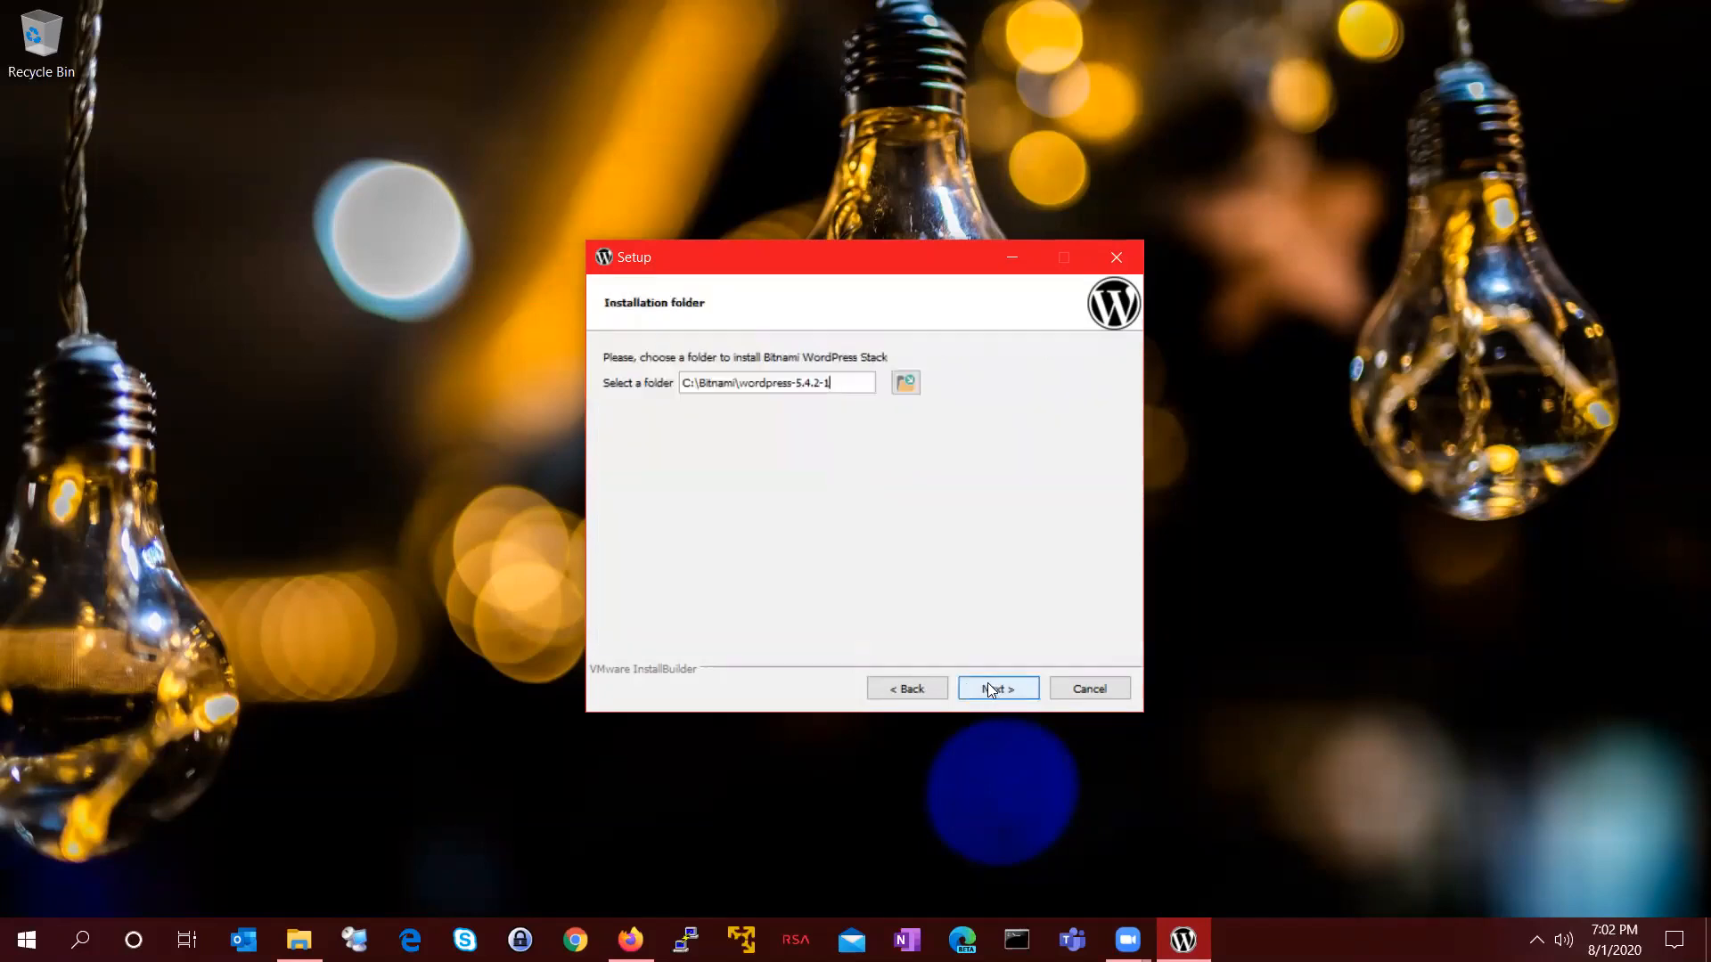
# Step: Change the install folder drive from C: to D:
pyautogui.click(679, 384)
pyautogui.press('Delete')
pyautogui.write('D')
# Step: Enter the admin's real name and email address, and set the login to 'admin'
pyautogui.click(983, 688)
pyautogui.moveTo(853, 387); pyautogui.dragTo(437, 368)
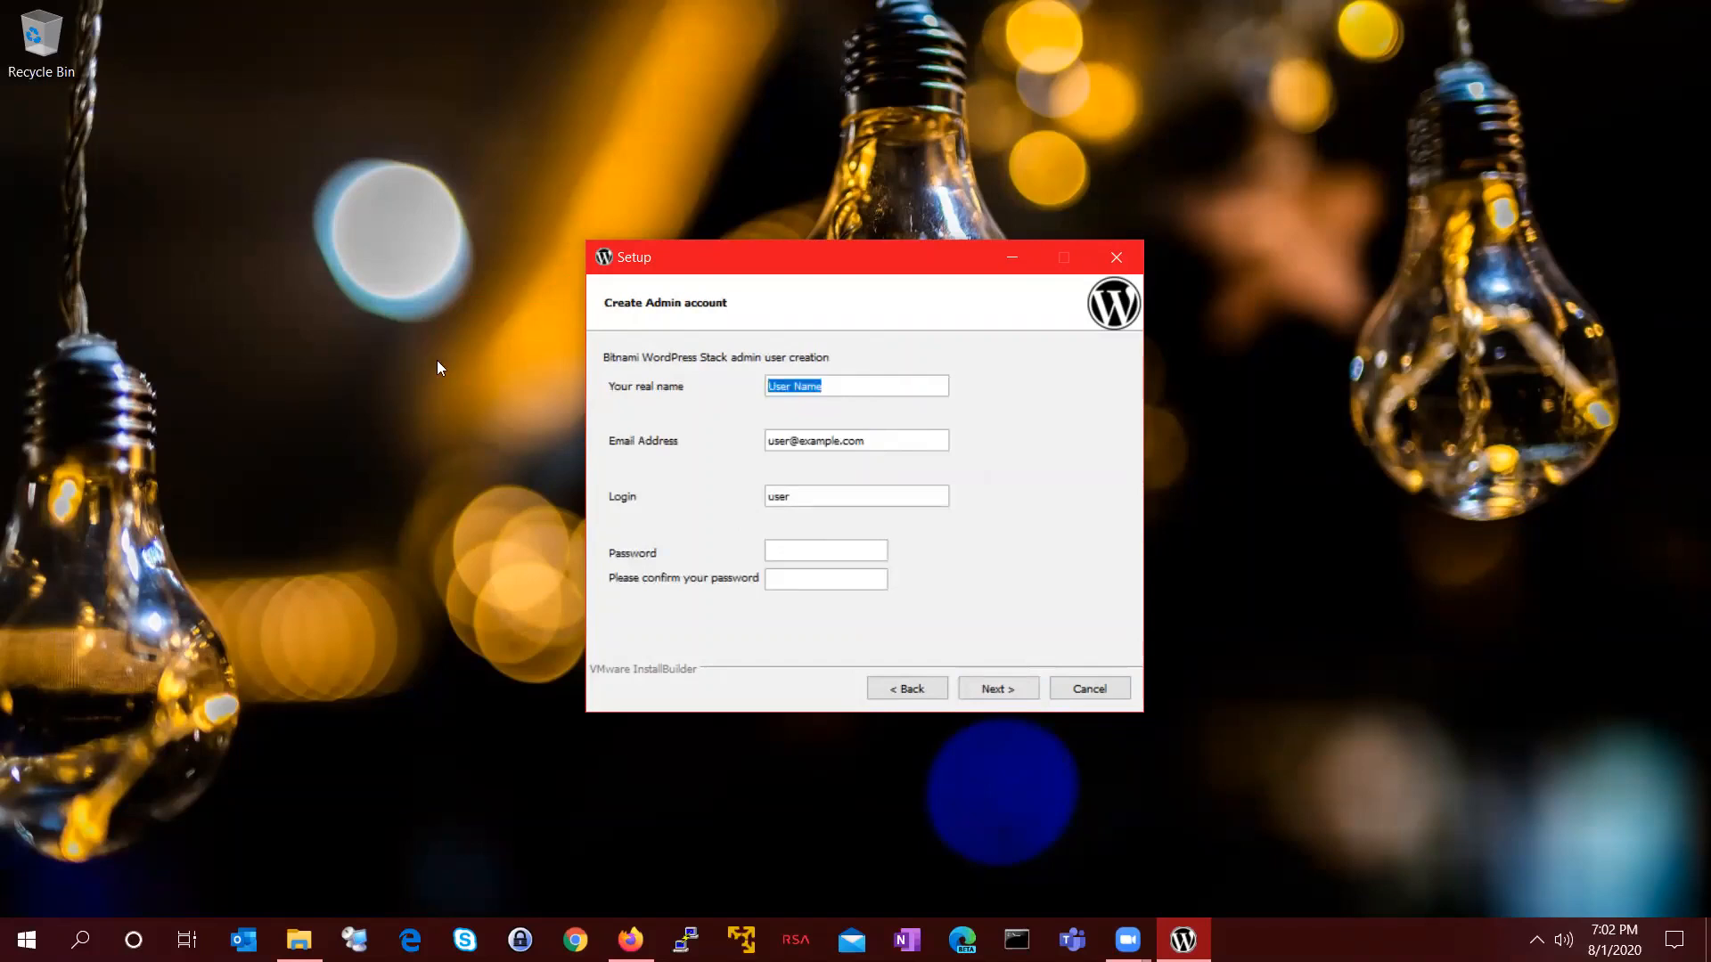
pyautogui.write('Krishn')
pyautogui.press('Tab')
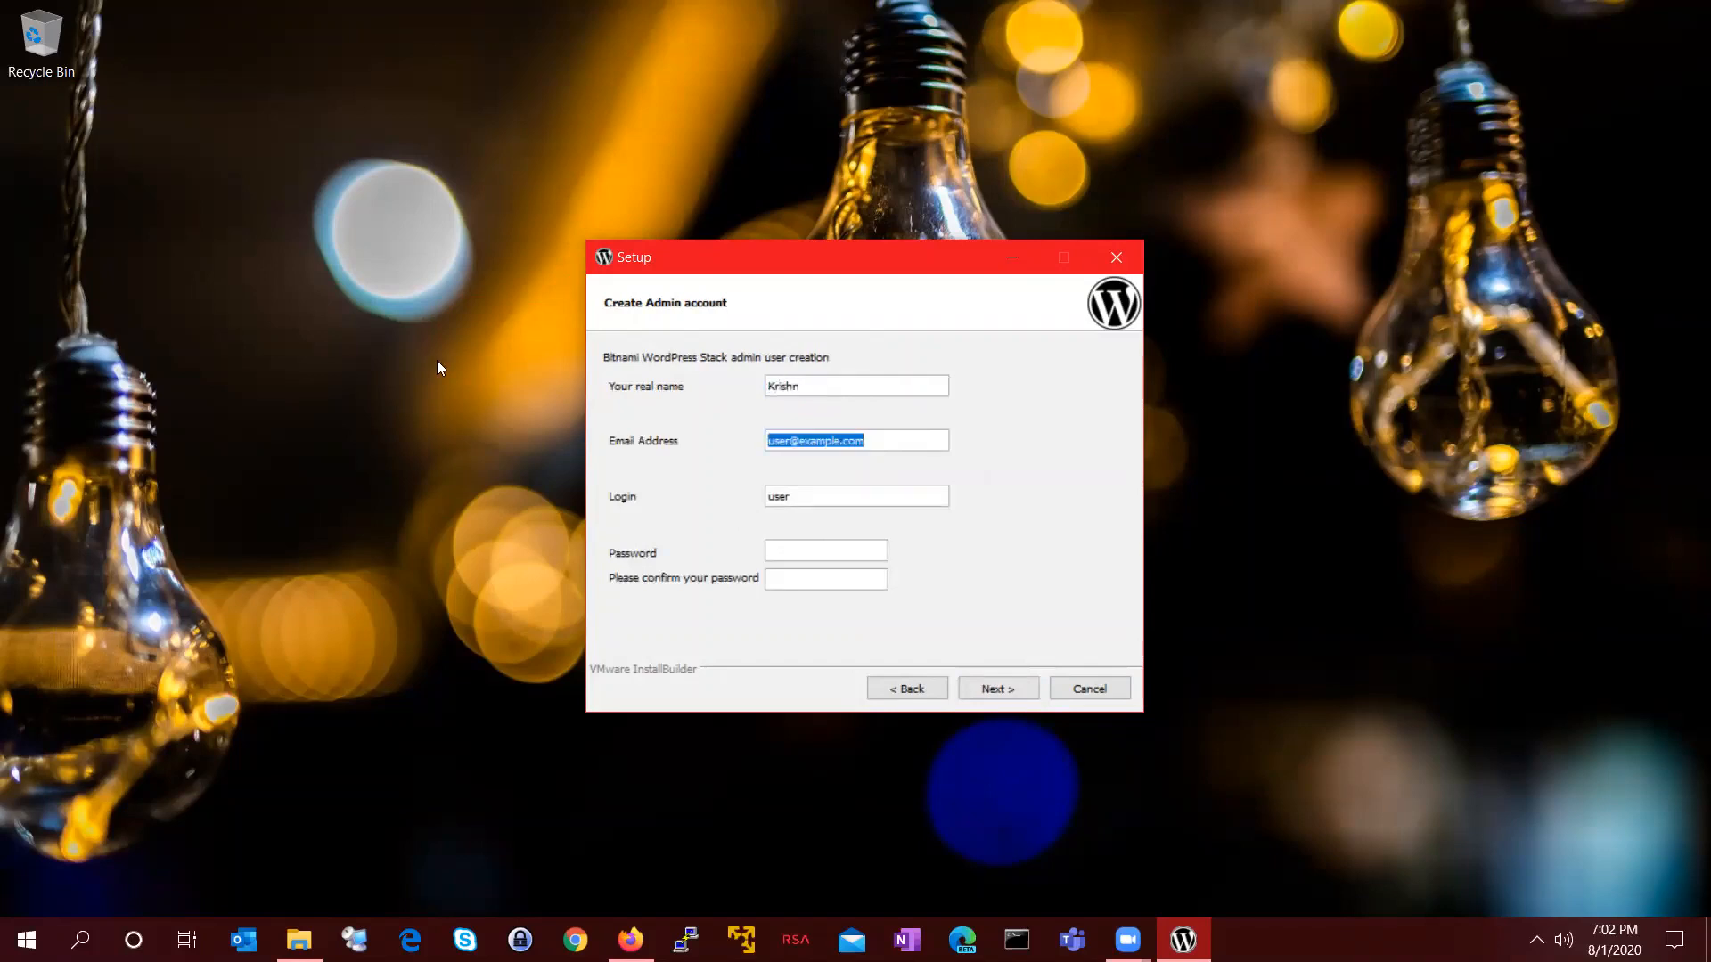
pyautogui.press('Tab')
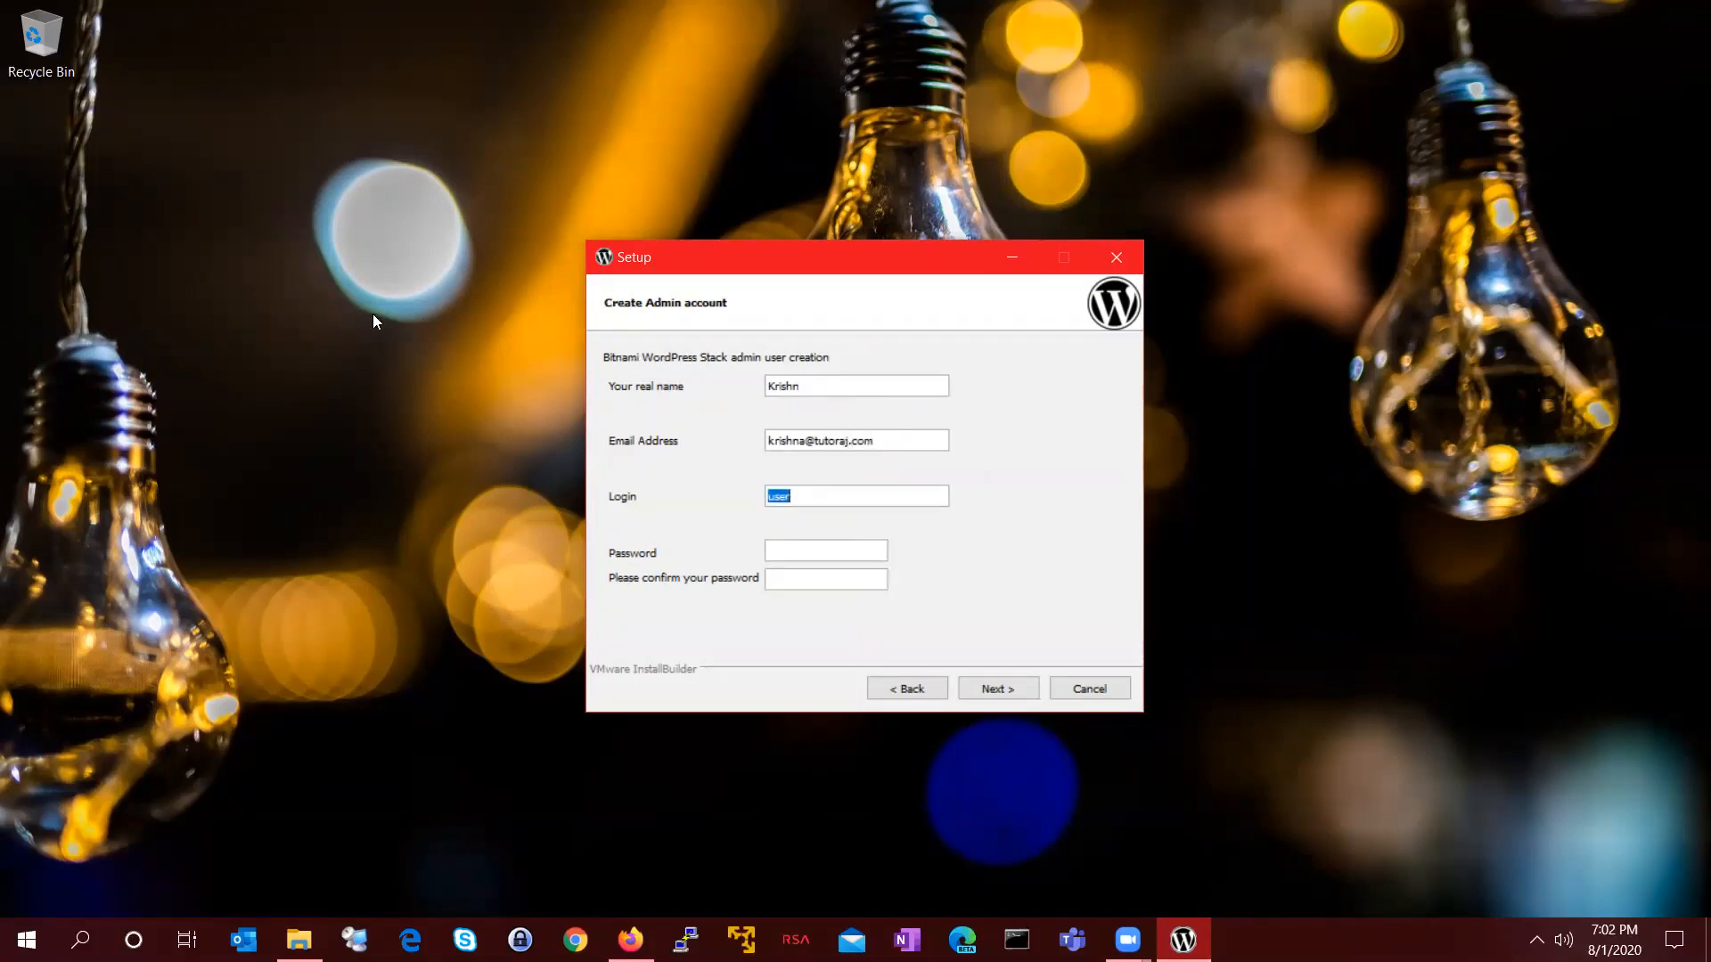
pyautogui.moveTo(887, 441); pyautogui.dragTo(583, 440)
pyautogui.moveTo(791, 496); pyautogui.dragTo(698, 502)
pyautogui.write('admin')
# Step: Enter and confirm the admin password, then continue to the blog-name page
pyautogui.moveTo(814, 496); pyautogui.dragTo(623, 497)
pyautogui.click(796, 554)
pyautogui.write('•••')
pyautogui.press('BackSpace')
pyautogui.press('BackSpace')
pyautogui.press('BackSpace')
pyautogui.write('•••••••')
pyautogui.press('Tab')
pyautogui.write('•••••••')
pyautogui.click(1011, 693)
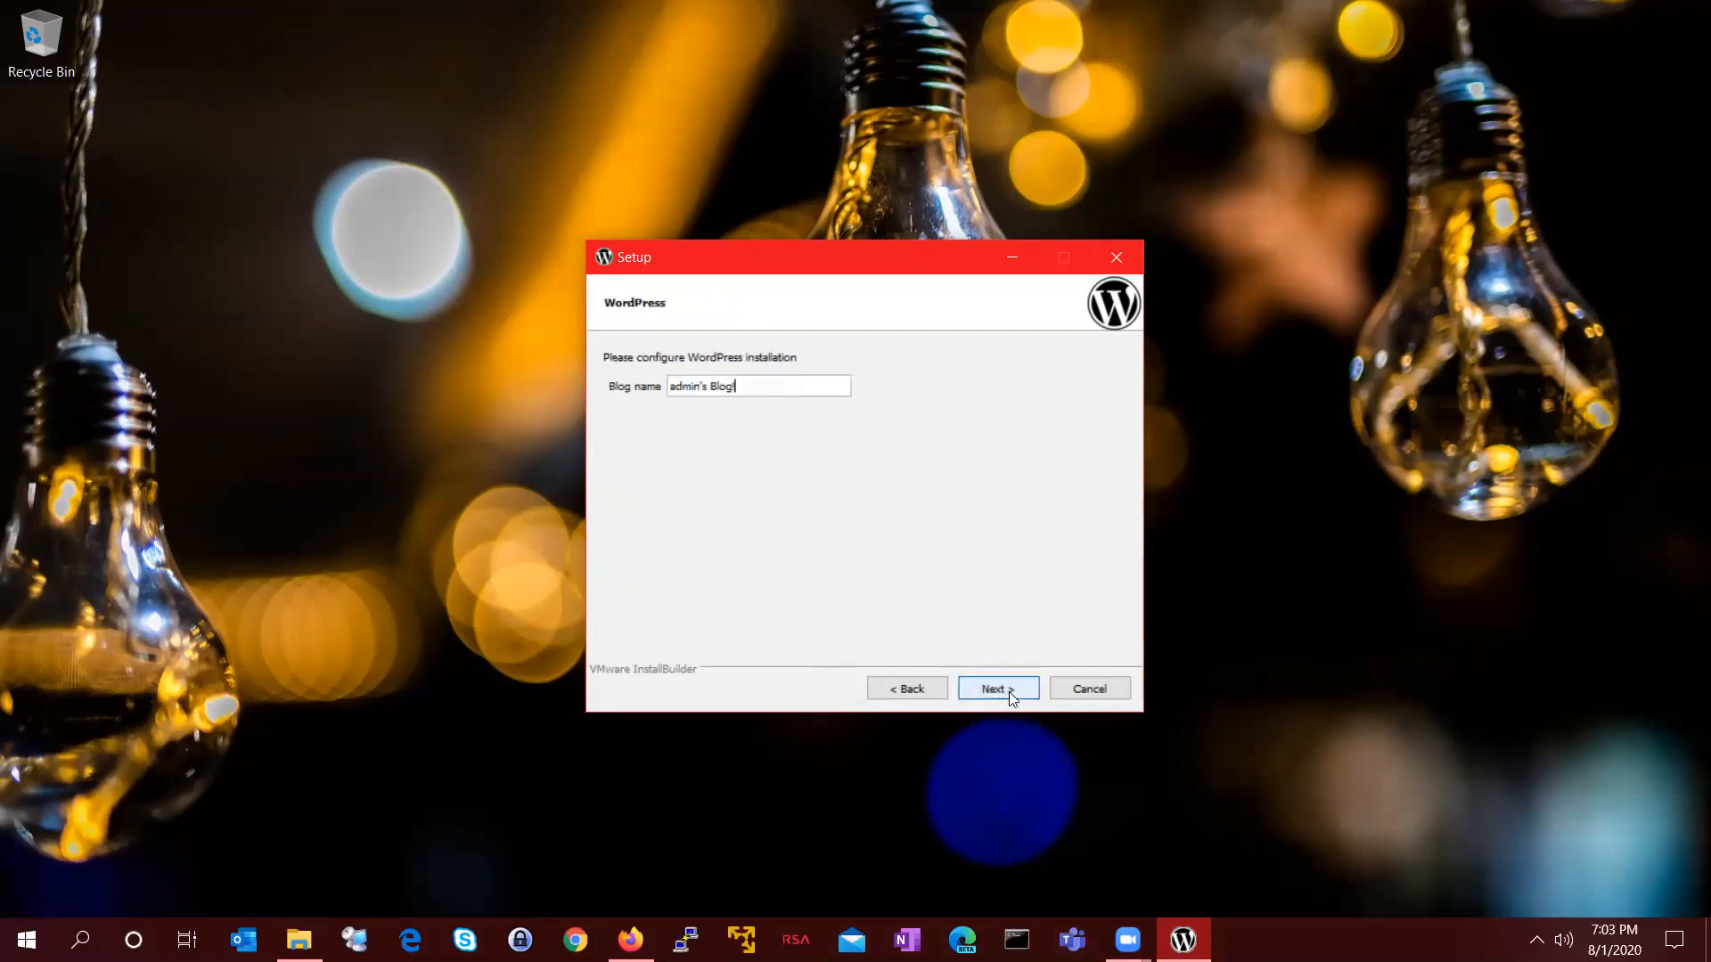
# Step: Rename the blog to 'My frist WP site'
pyautogui.tripleClick(704, 385)
pyautogui.write('My frist WP site')
pyautogui.click(1001, 686)
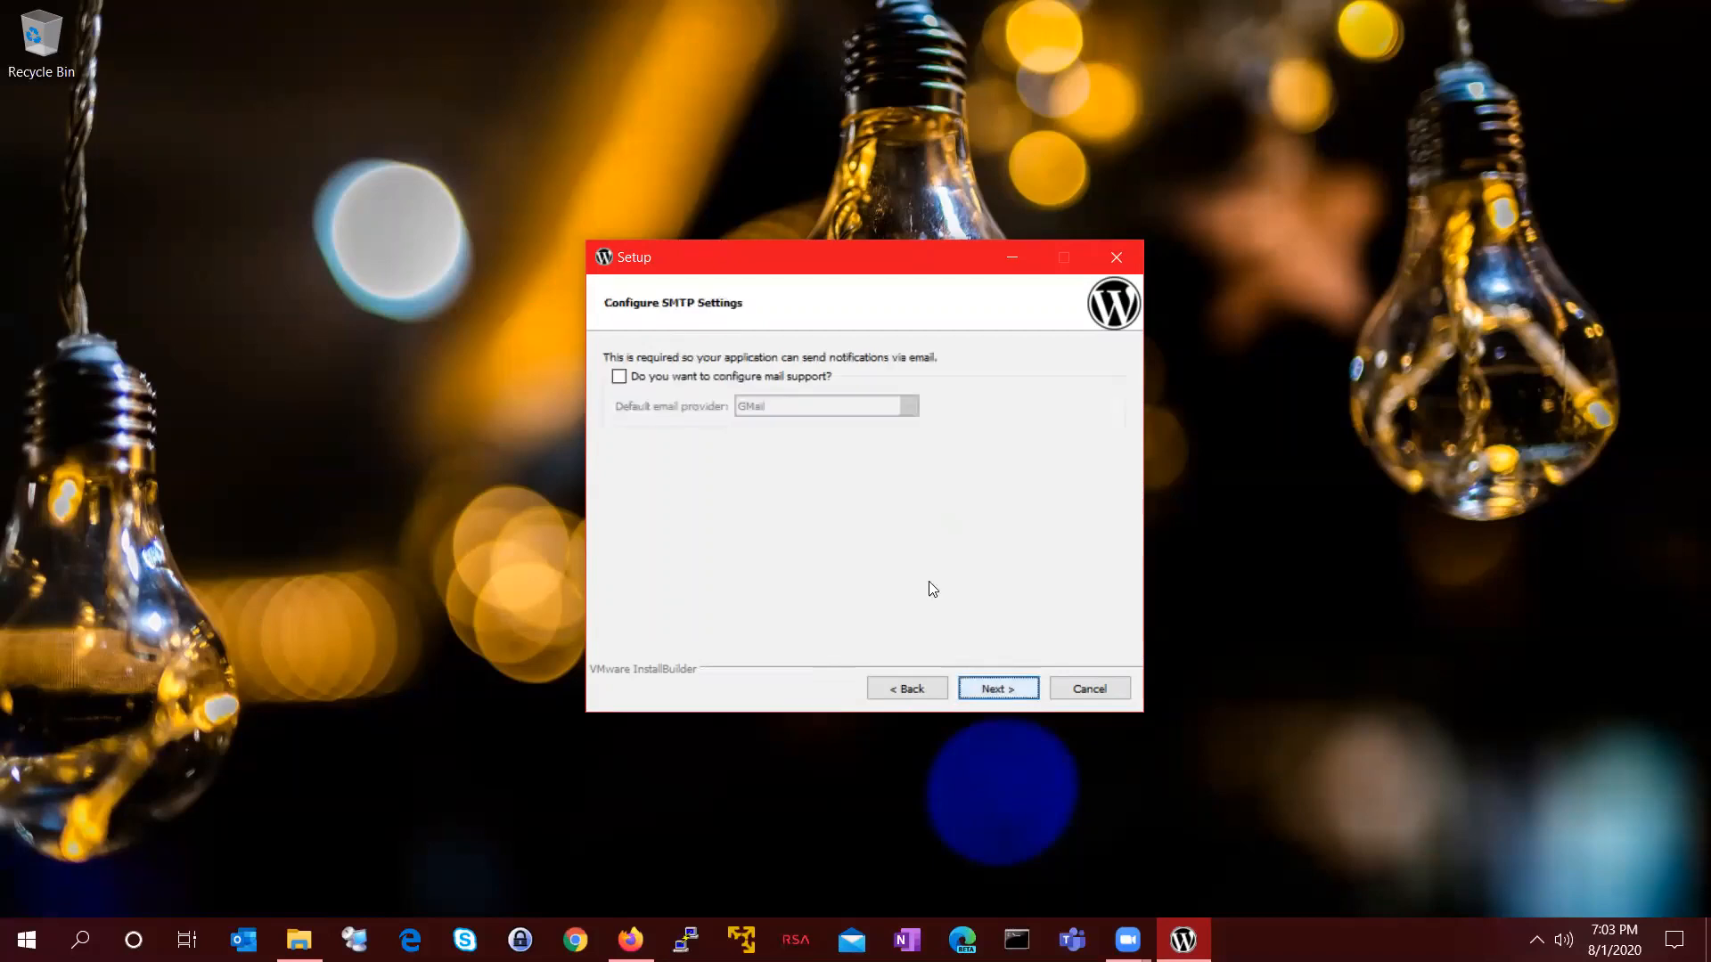
# Step: Leave mail support off and disable Launch in the cloud
pyautogui.click(1003, 690)
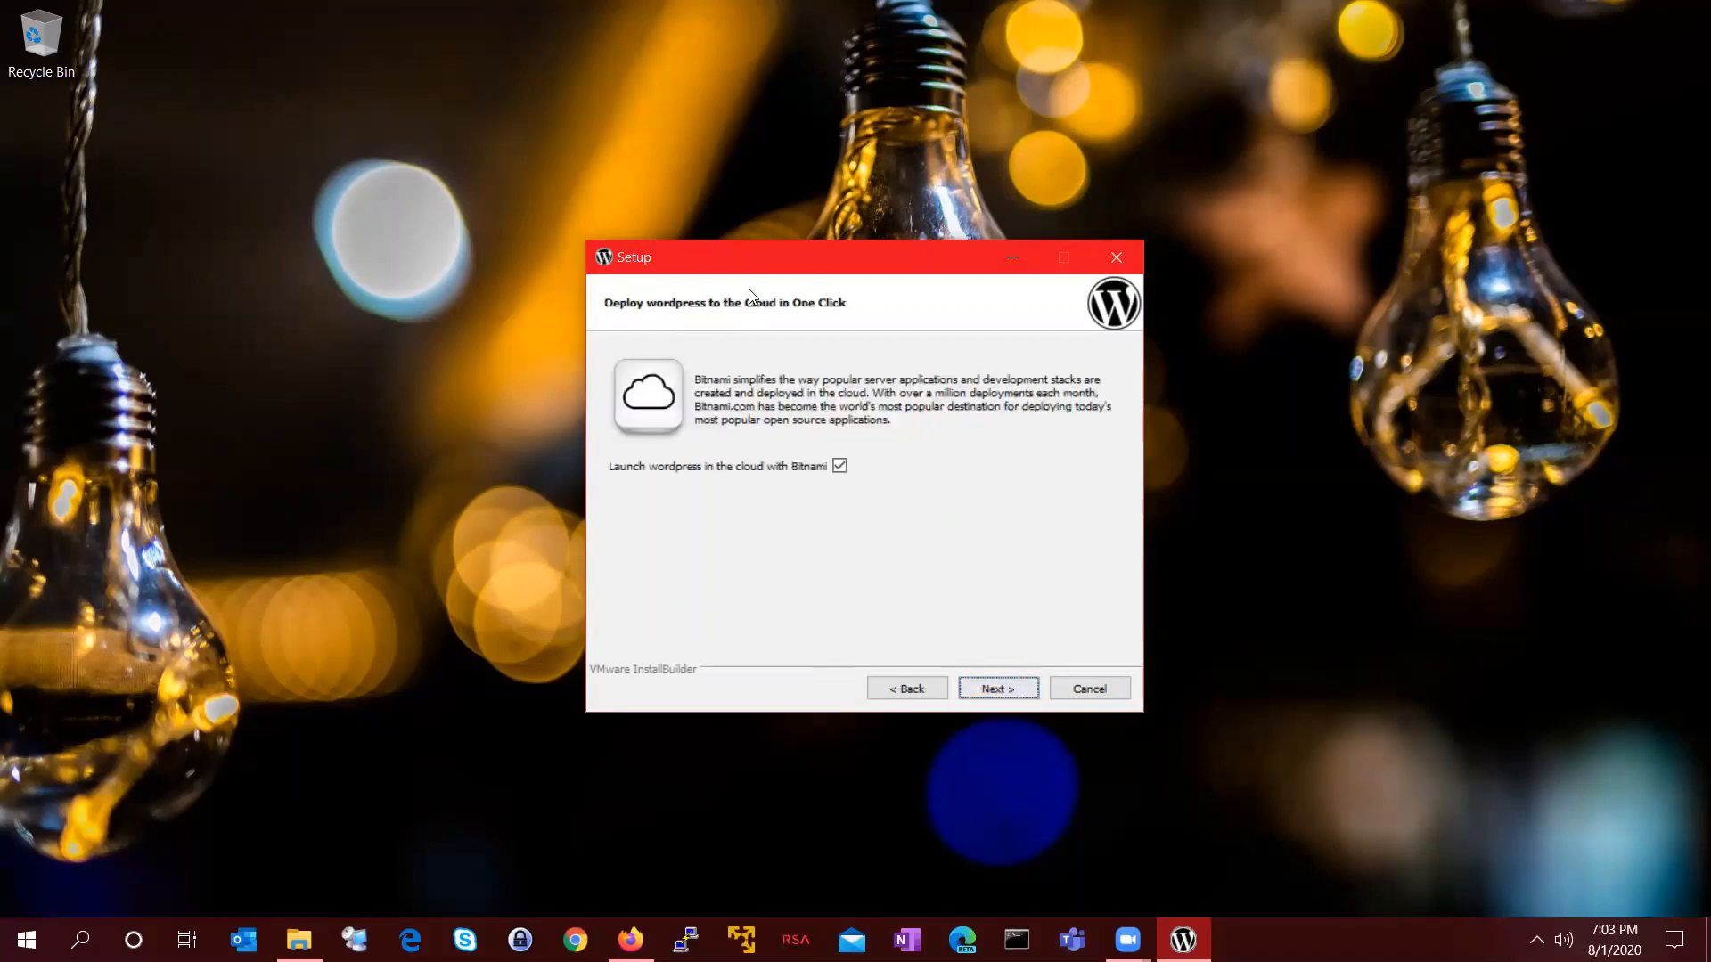
pyautogui.click(838, 466)
pyautogui.click(987, 690)
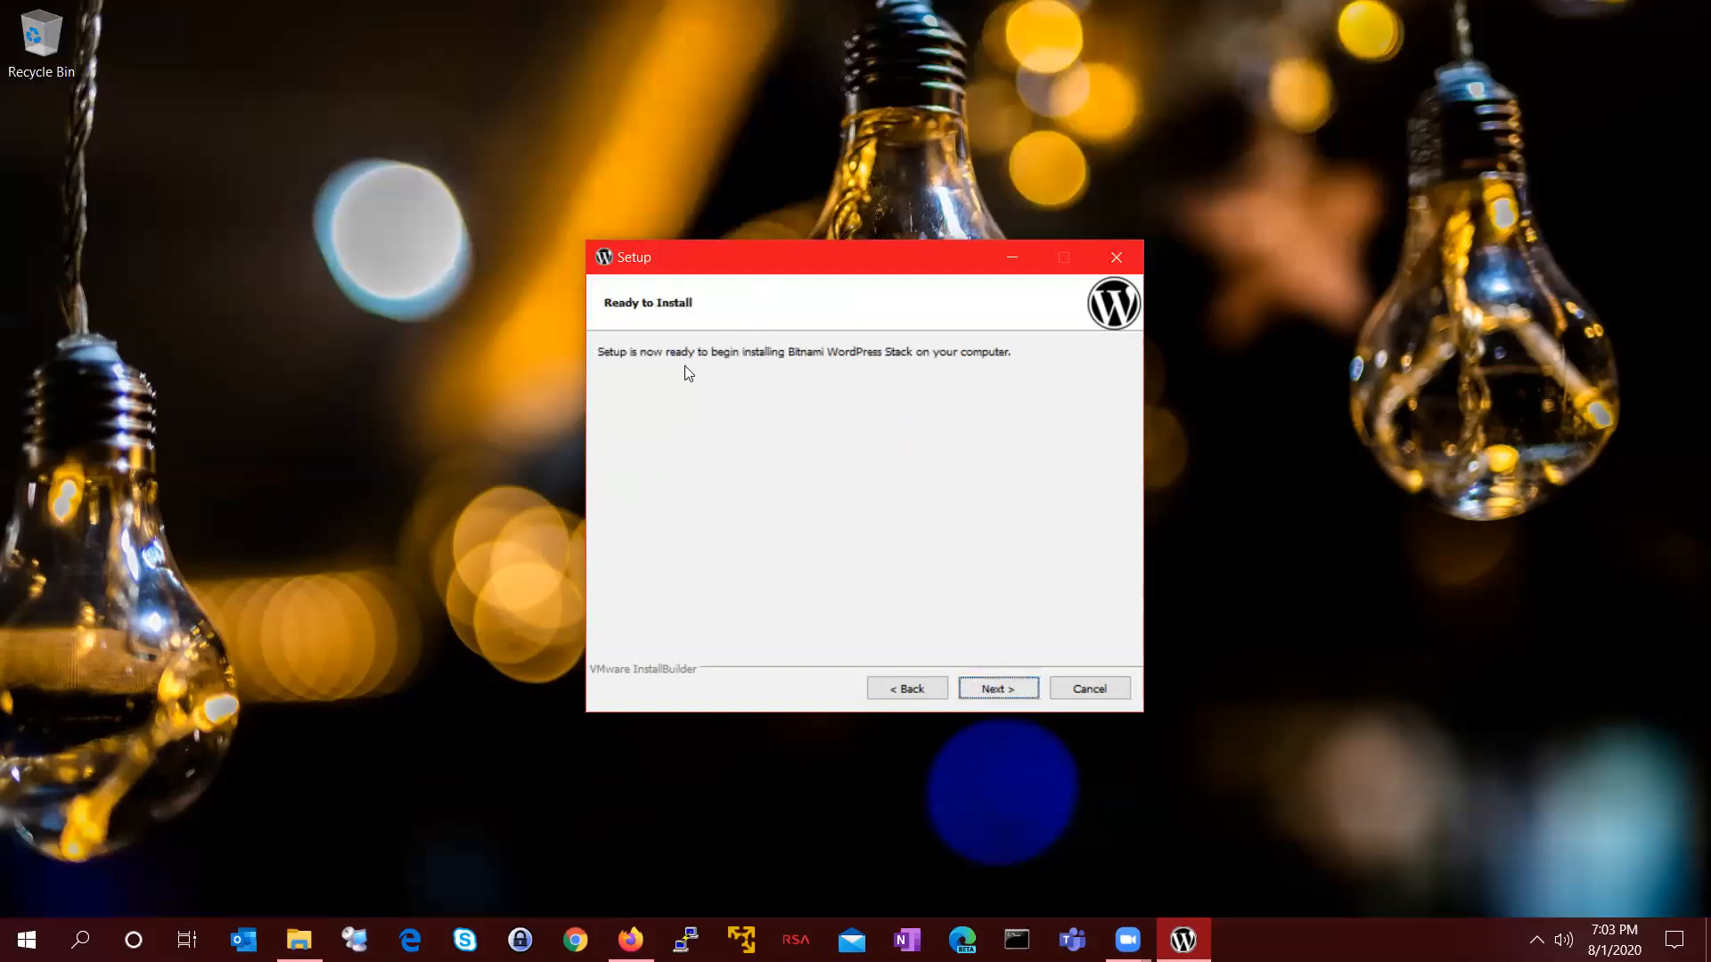
# Step: Start the installation and let it run to completion
pyautogui.click(1021, 688)
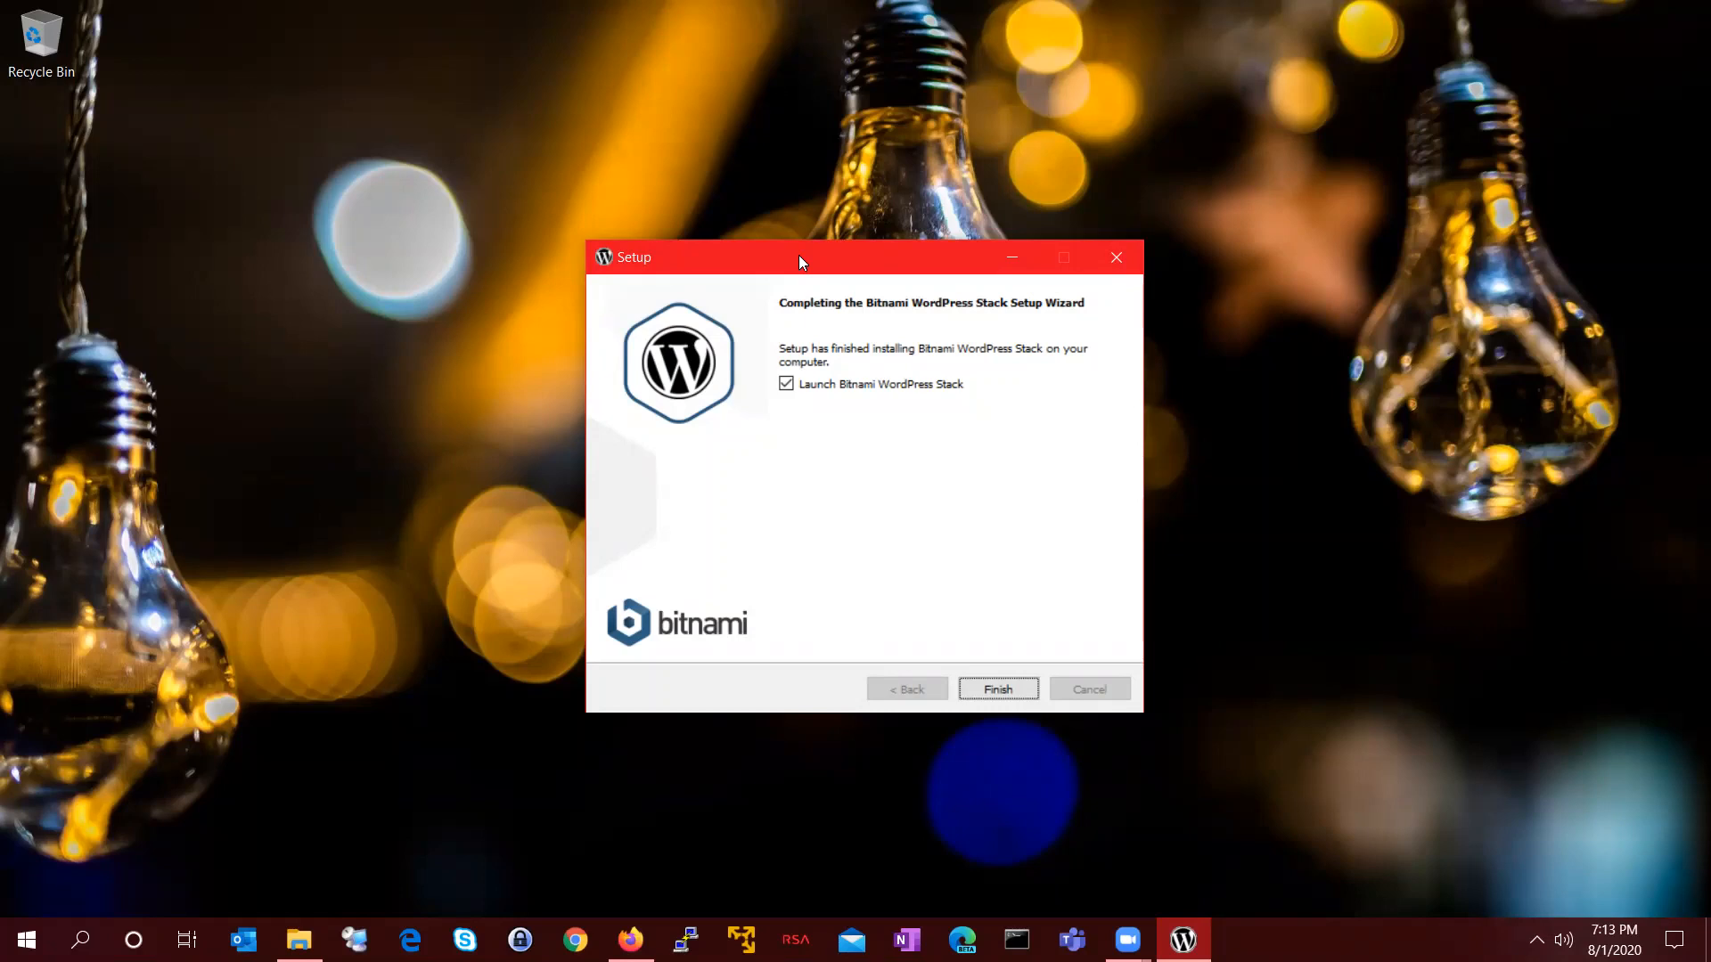
# Step: Finish the wizard with Launch Bitnami WordPress Stack left checked
pyautogui.moveTo(799, 257); pyautogui.dragTo(627, 195)
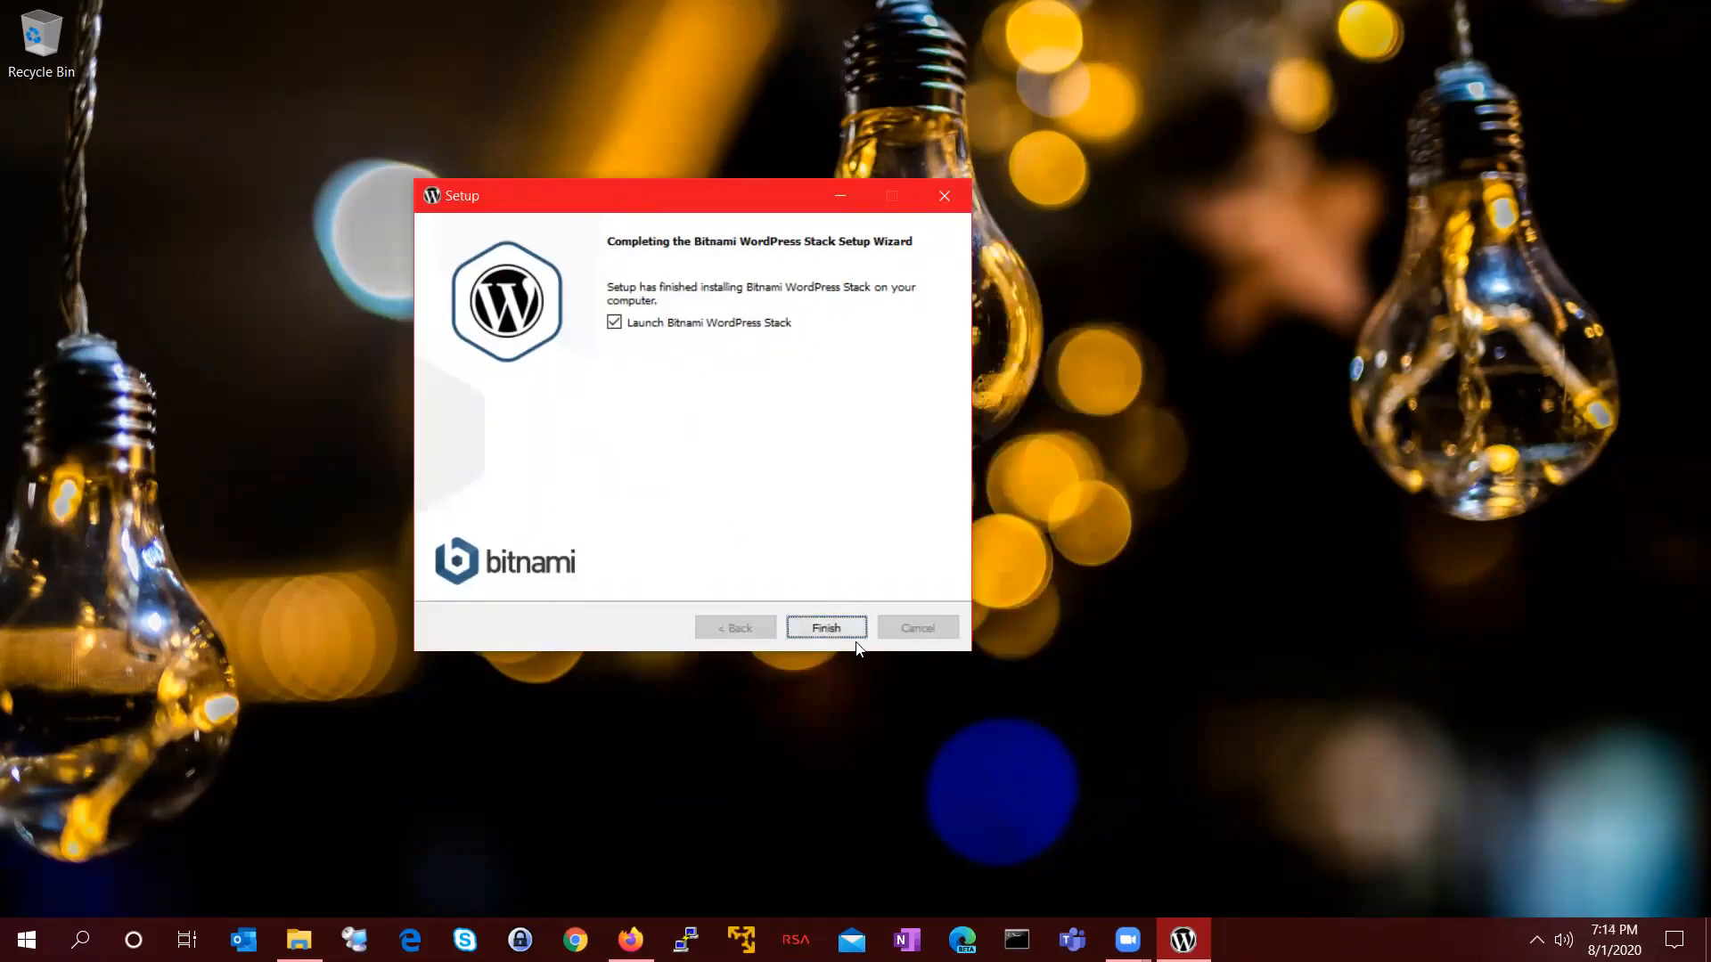
pyautogui.click(827, 627)
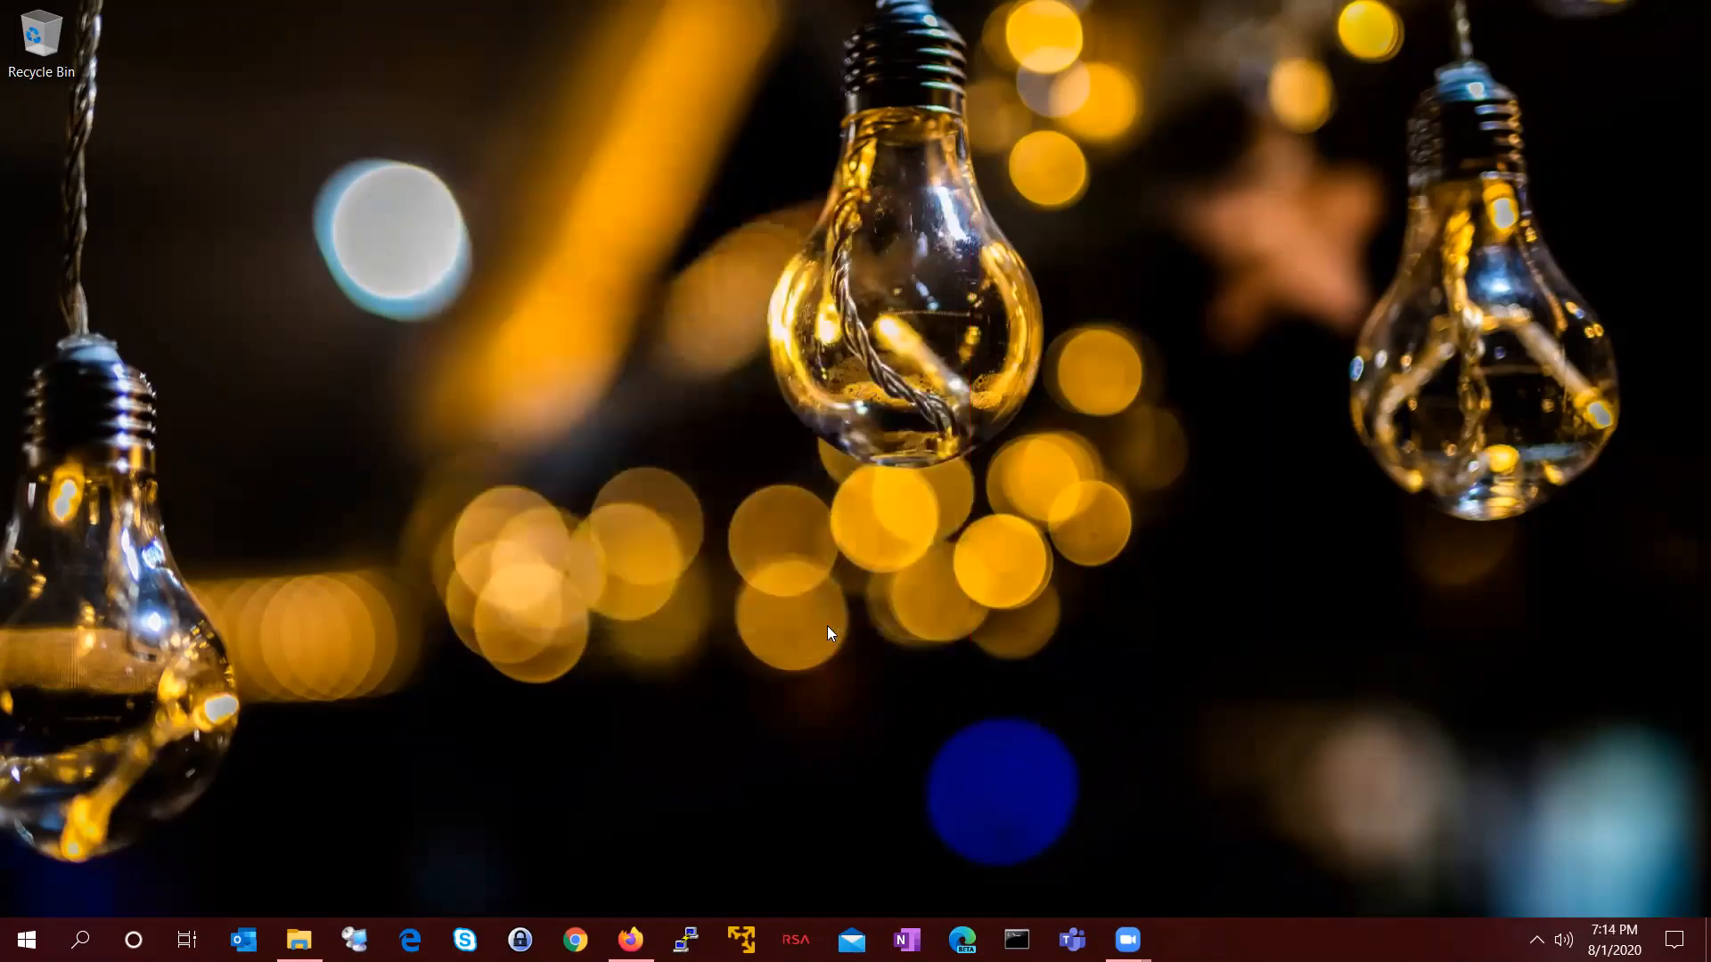